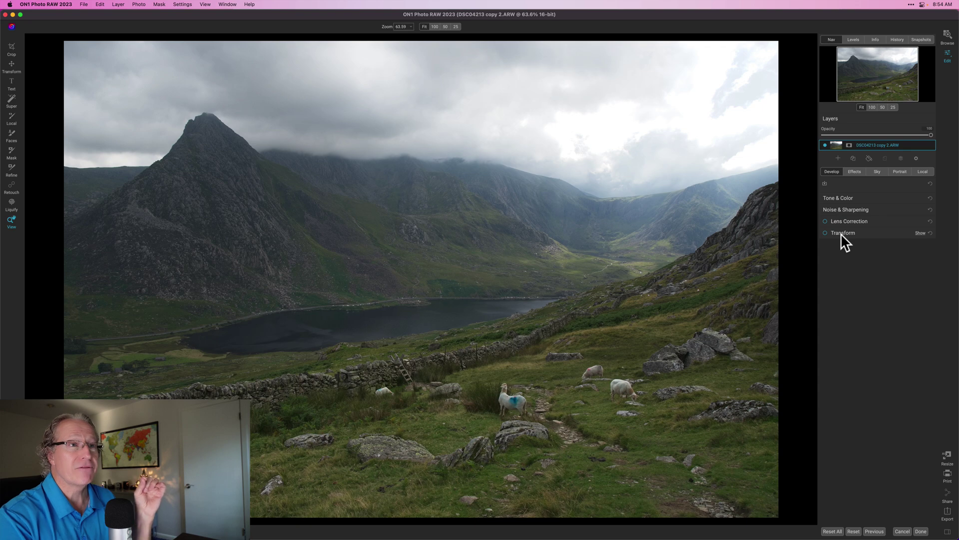
click(840, 198)
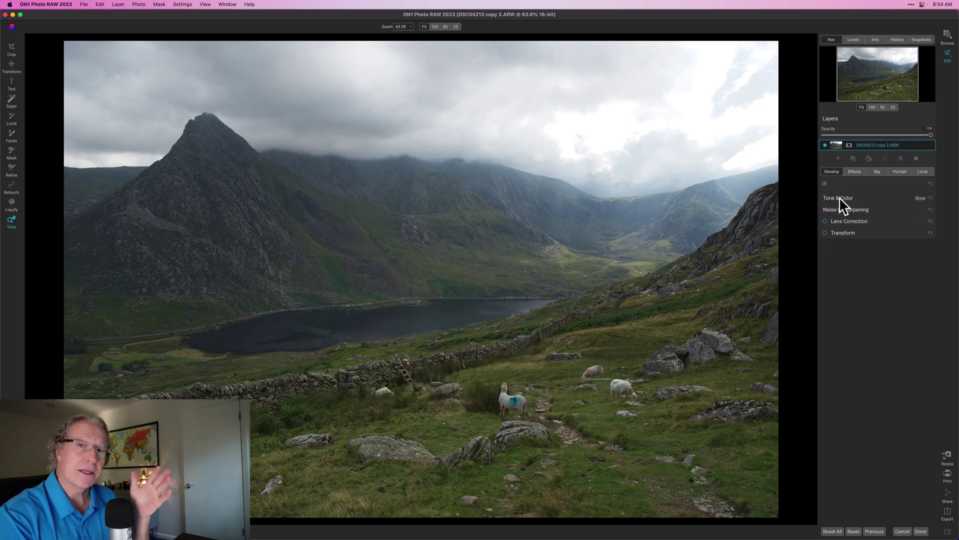
click(841, 229)
click(841, 197)
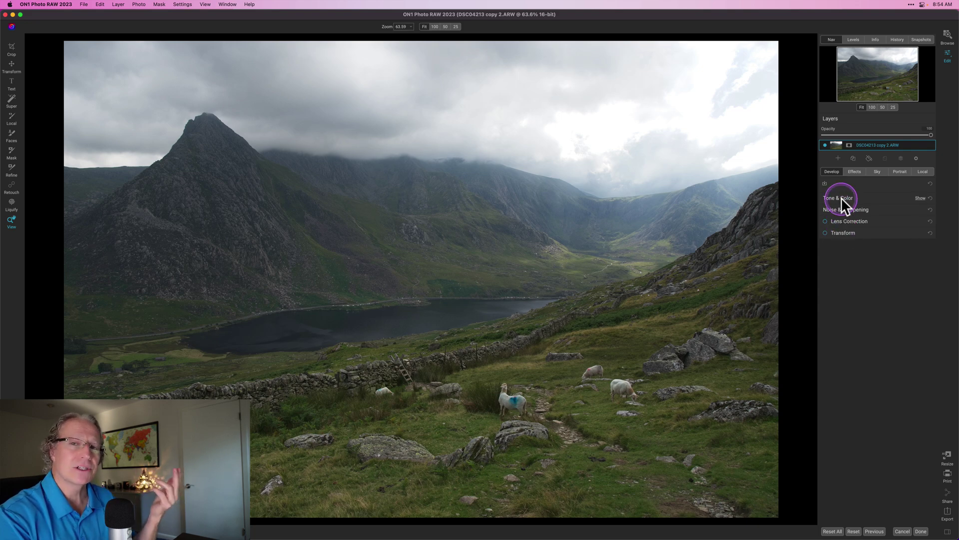
click(840, 232)
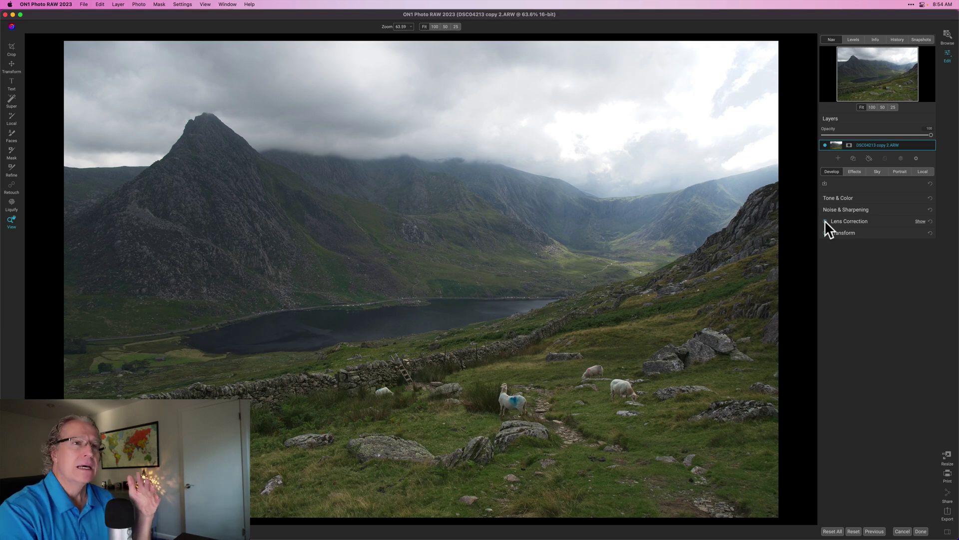
Turn on Lens Correction for the landscape photo, comparing the image with and without it.
click(825, 221)
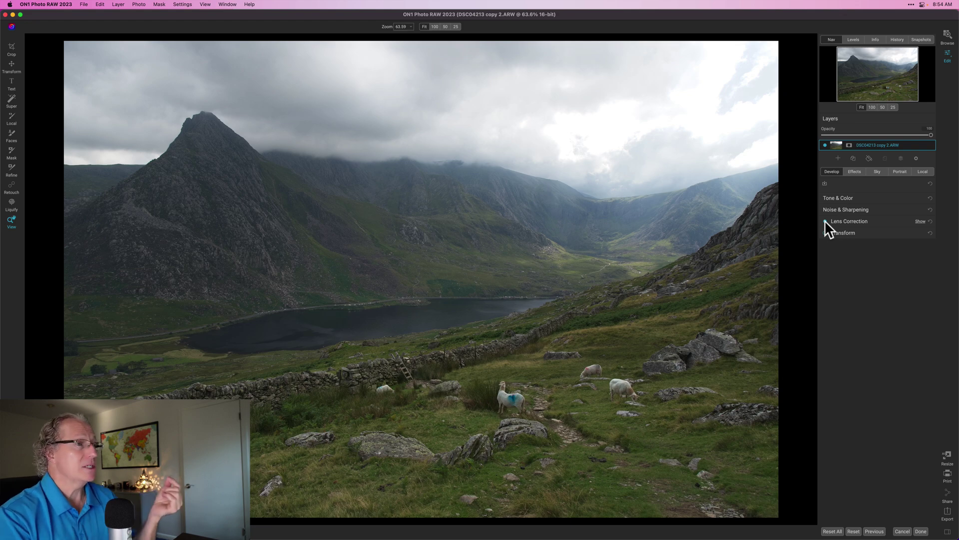
click(825, 221)
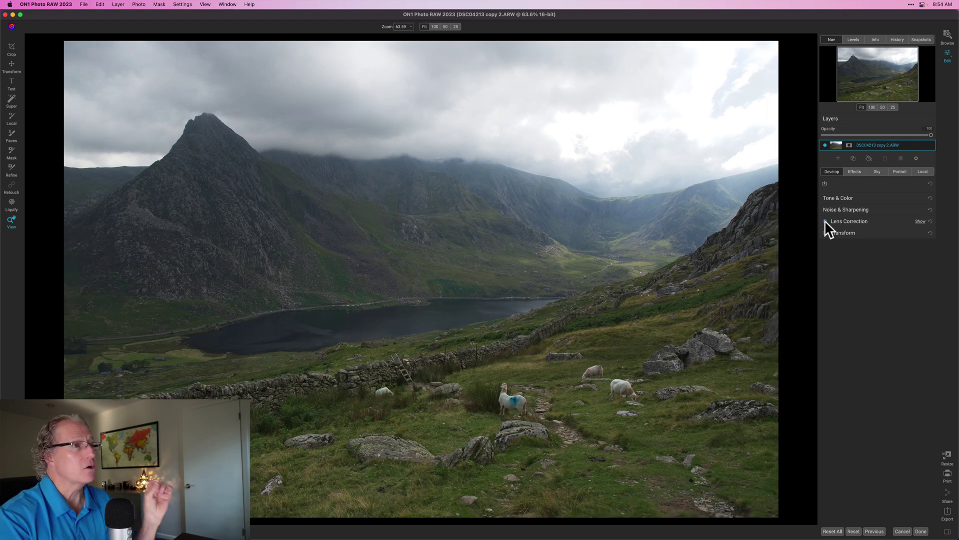
click(825, 220)
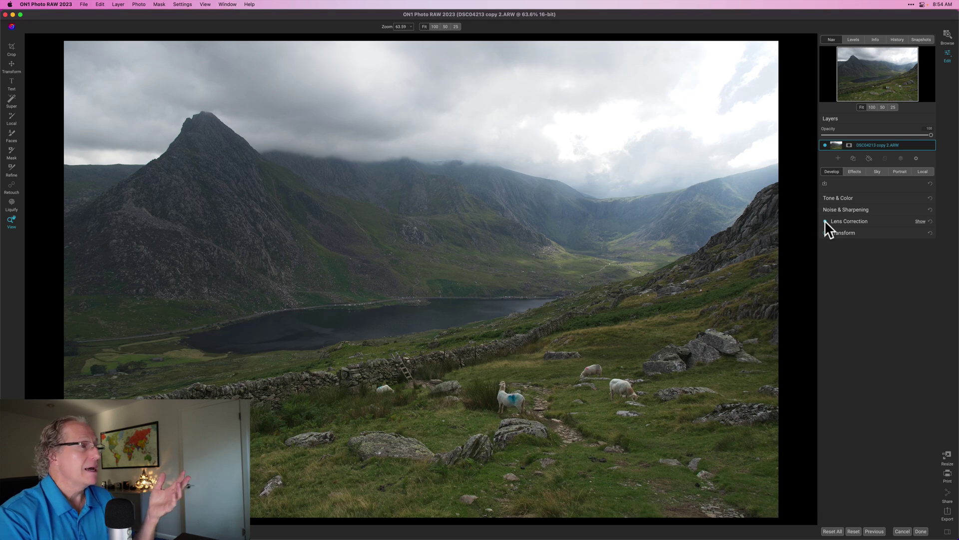
Examine the Lens Correction profile, its manual adjustments and the available makes and lenses, and compare the photo with the correction off and on.
click(856, 221)
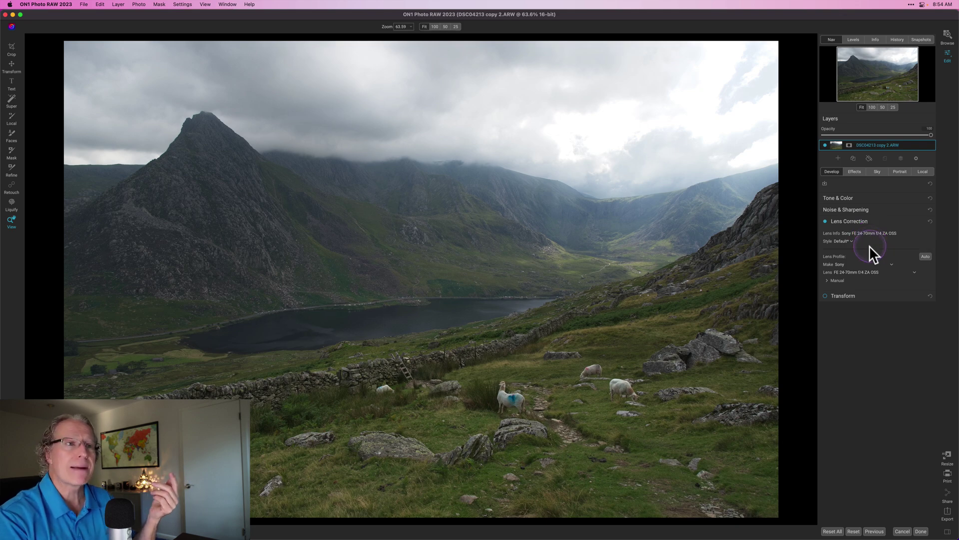
click(826, 279)
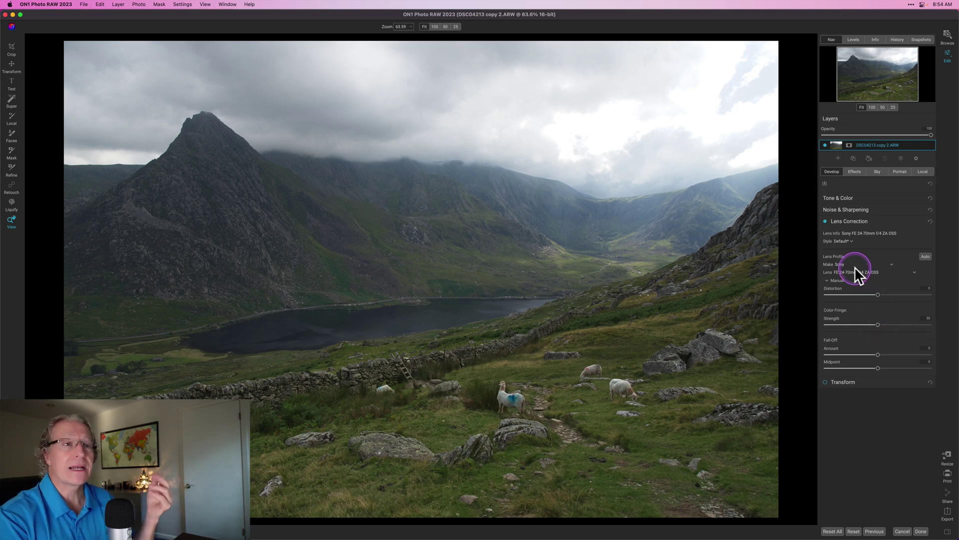
click(842, 264)
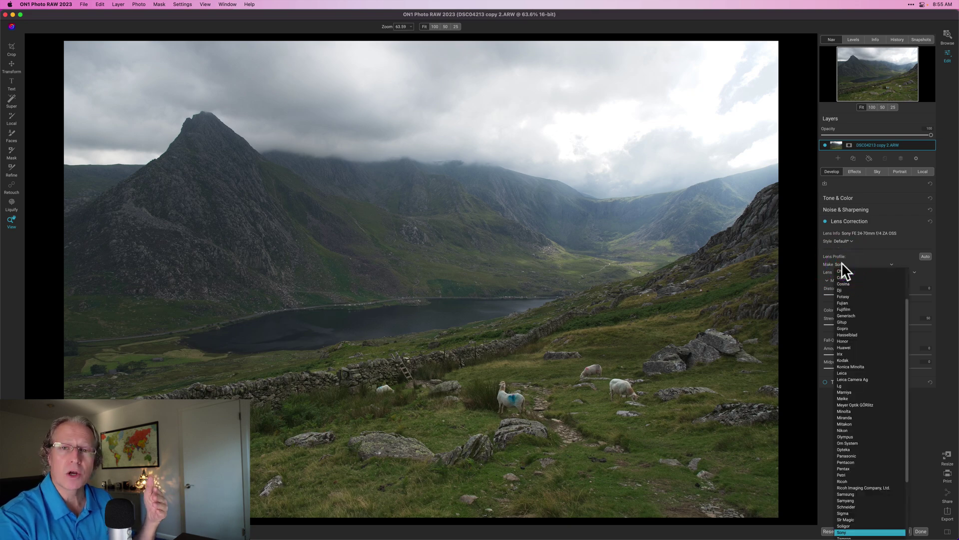
click(844, 263)
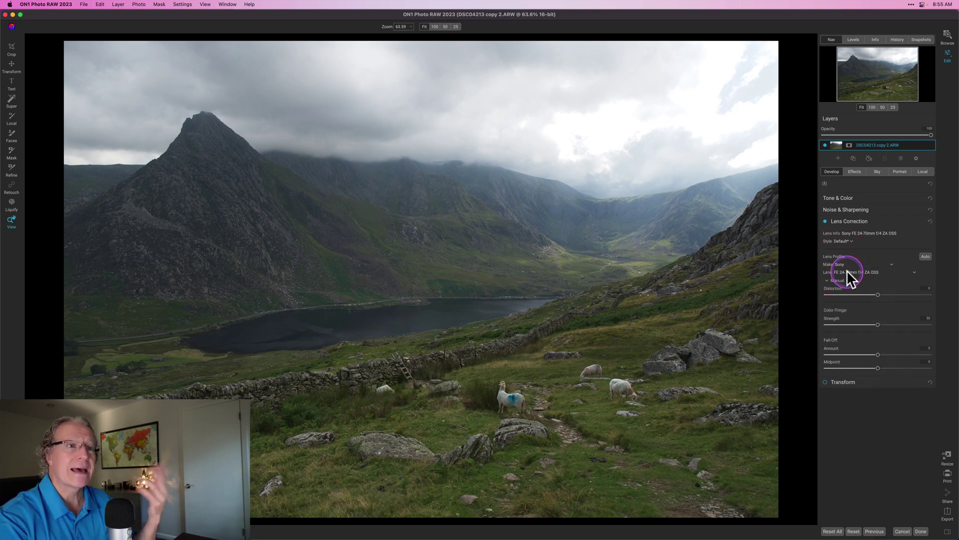
click(847, 271)
click(847, 270)
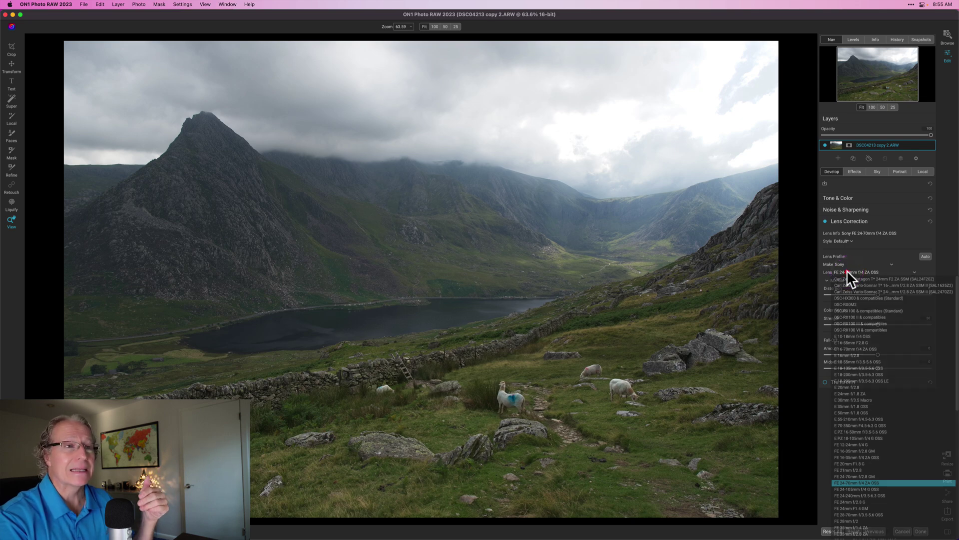
click(842, 221)
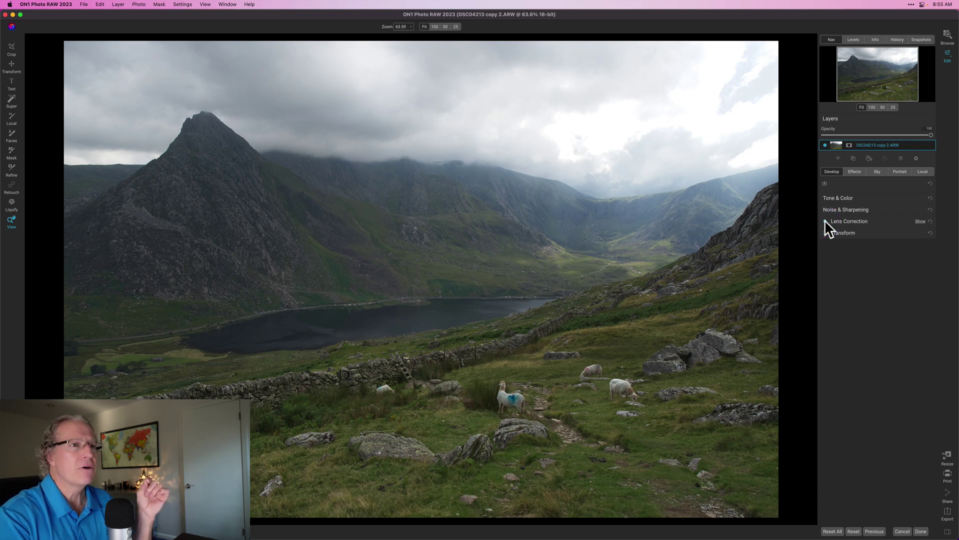
click(825, 221)
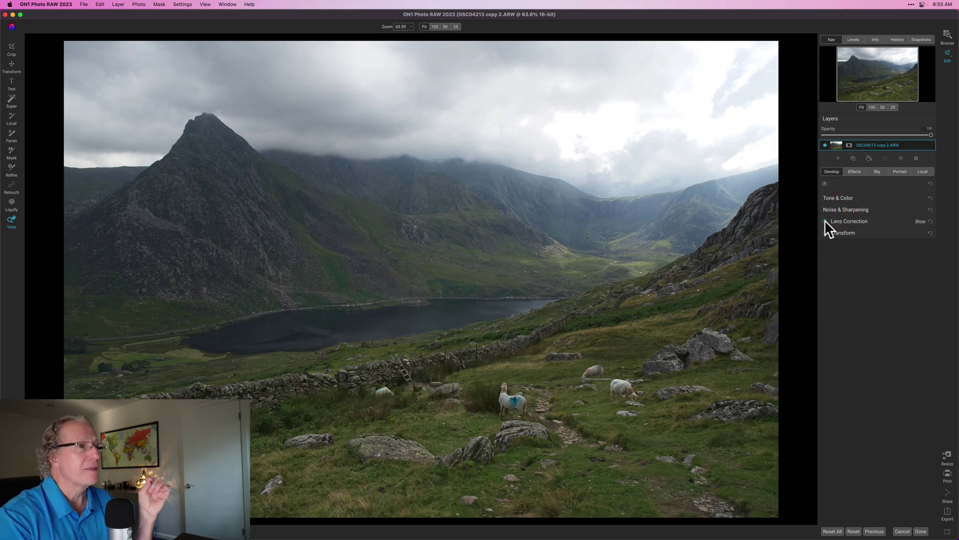
click(825, 222)
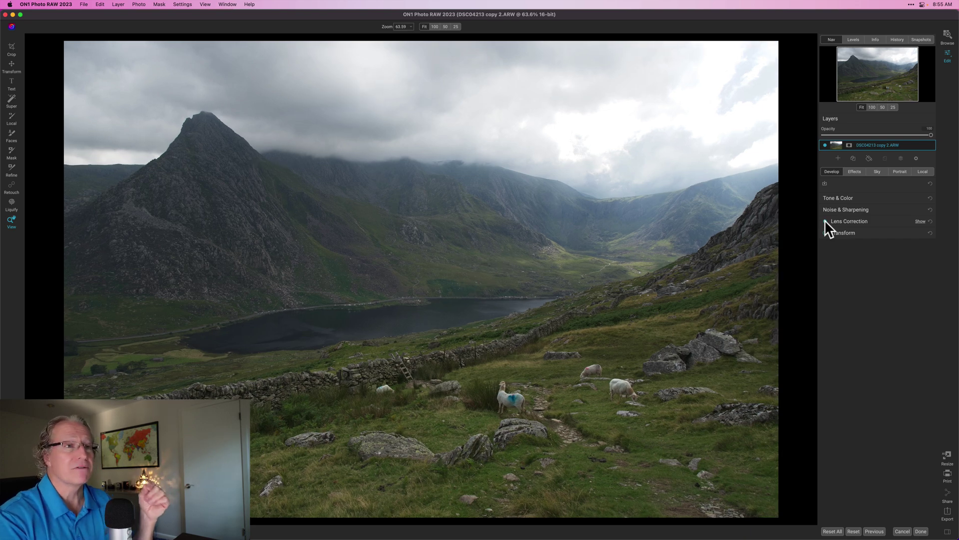
Turn on Transform for the photo and show its adjustment settings.
click(838, 234)
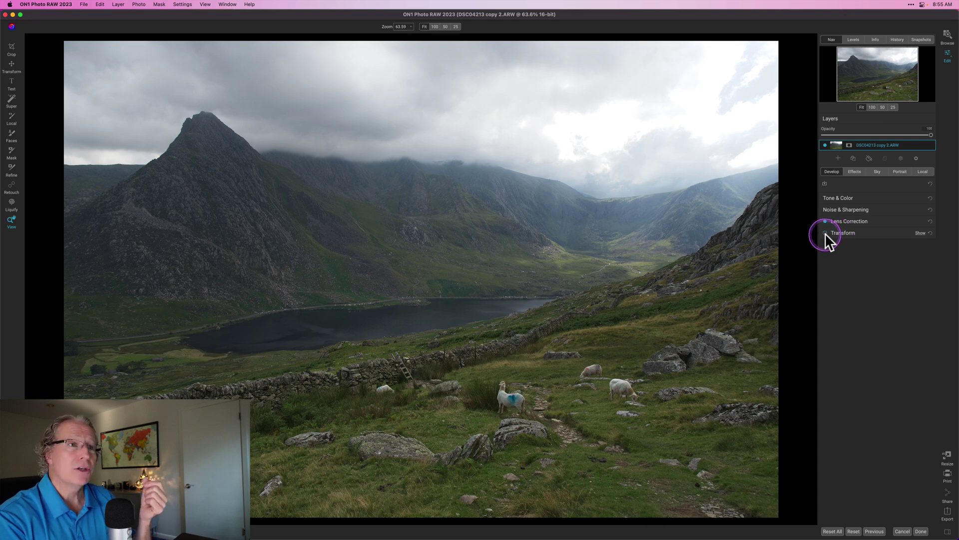
click(840, 233)
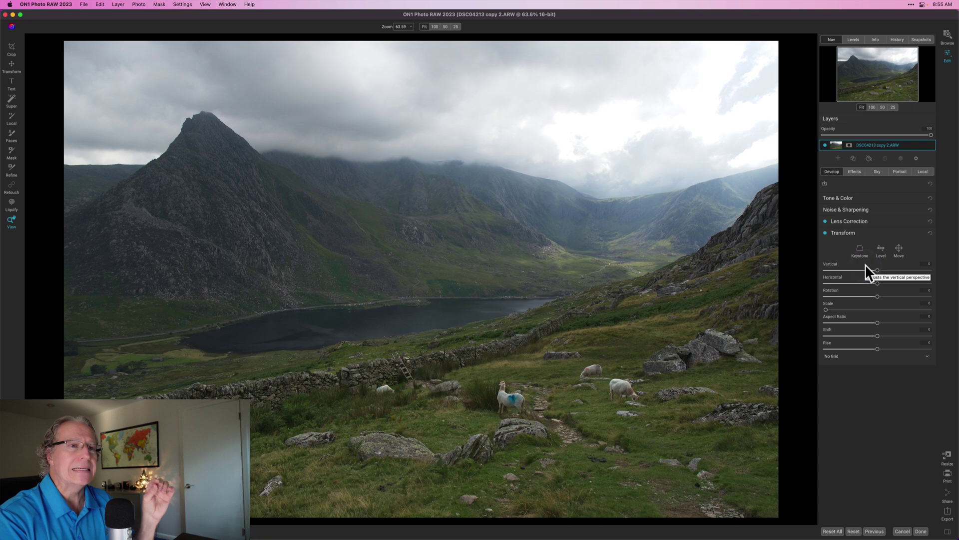
click(858, 239)
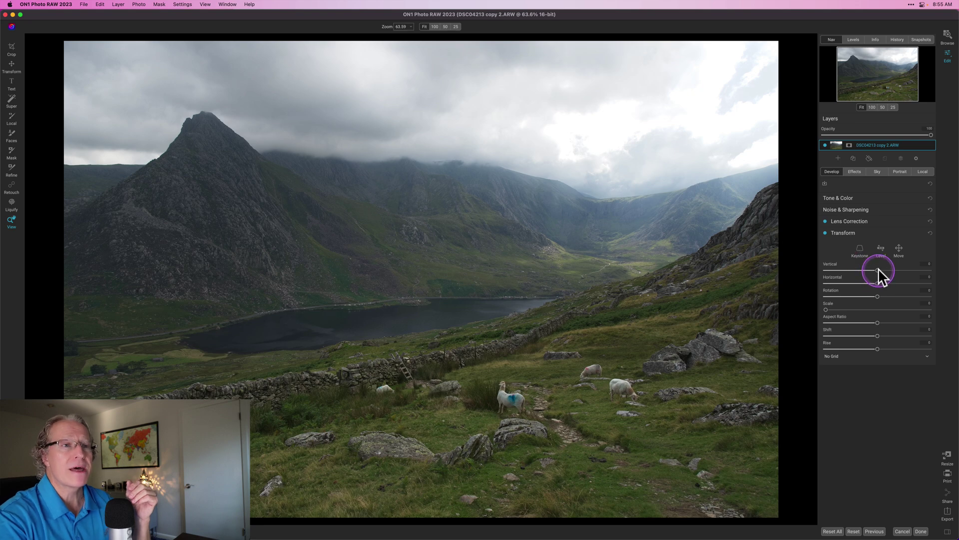
Try a slight negative Vertical and a stronger negative Horizontal perspective adjustment, resetting Transform after each.
mouse_move(879, 268)
mouse_down()
mouse_move(852, 271)
mouse_move(906, 277)
mouse_move(873, 281)
mouse_move(891, 265)
mouse_up()
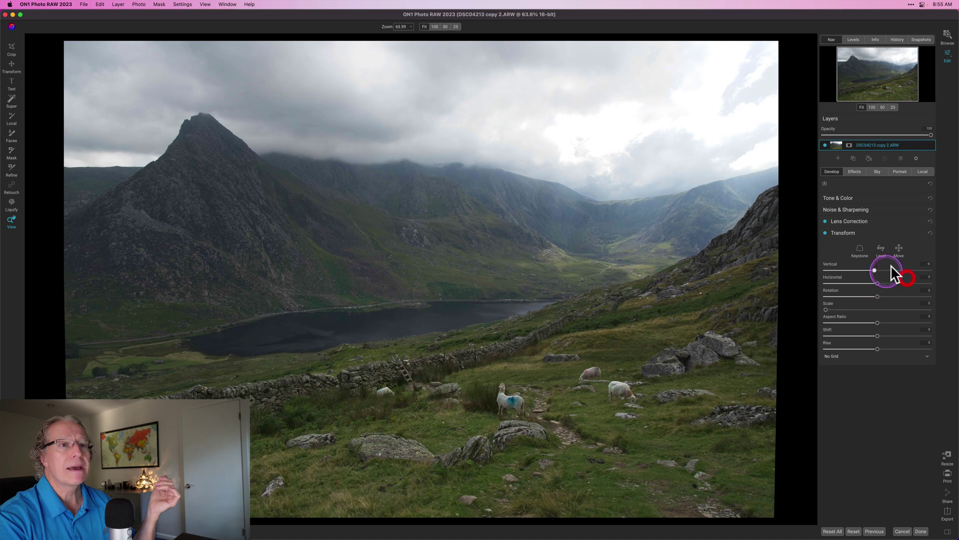
click(930, 232)
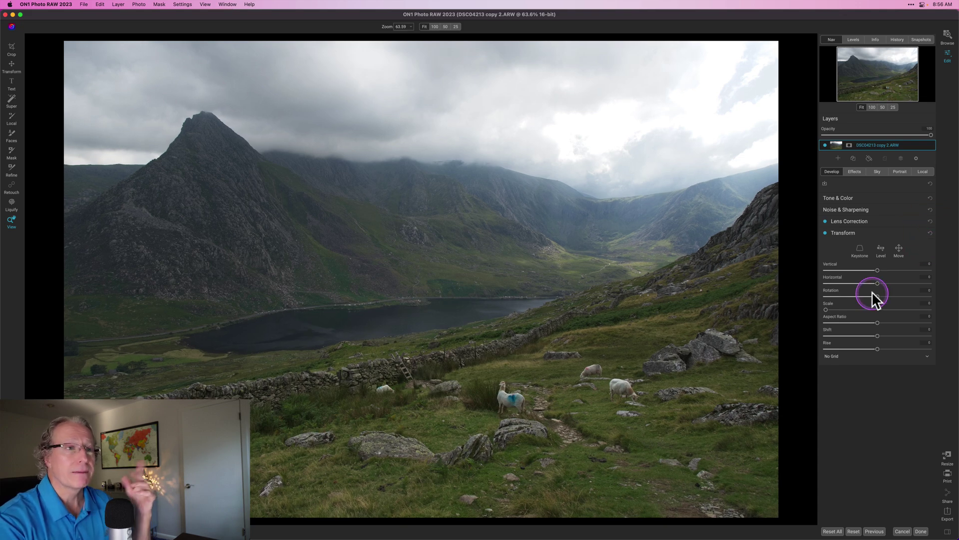
mouse_move(878, 284)
mouse_down()
mouse_move(904, 285)
mouse_move(861, 292)
mouse_up()
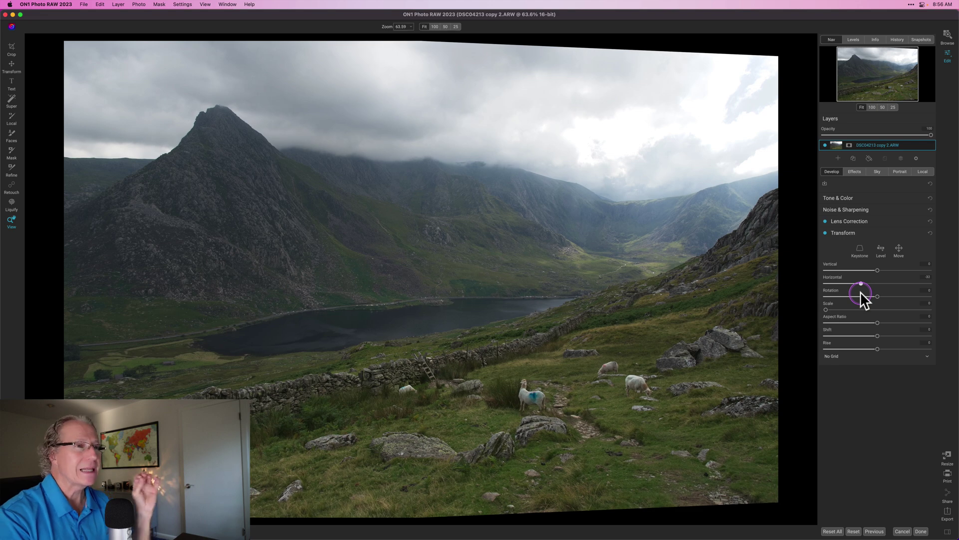
click(930, 233)
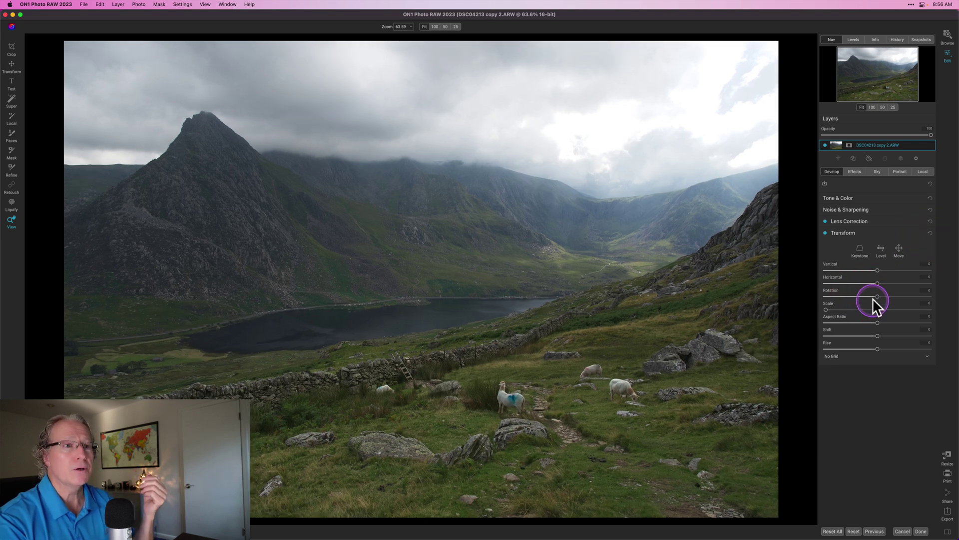
Try a Rotation of about -0.7 and a moderate increase in Scale, resetting Transform after each.
drag(877, 296, 876, 296)
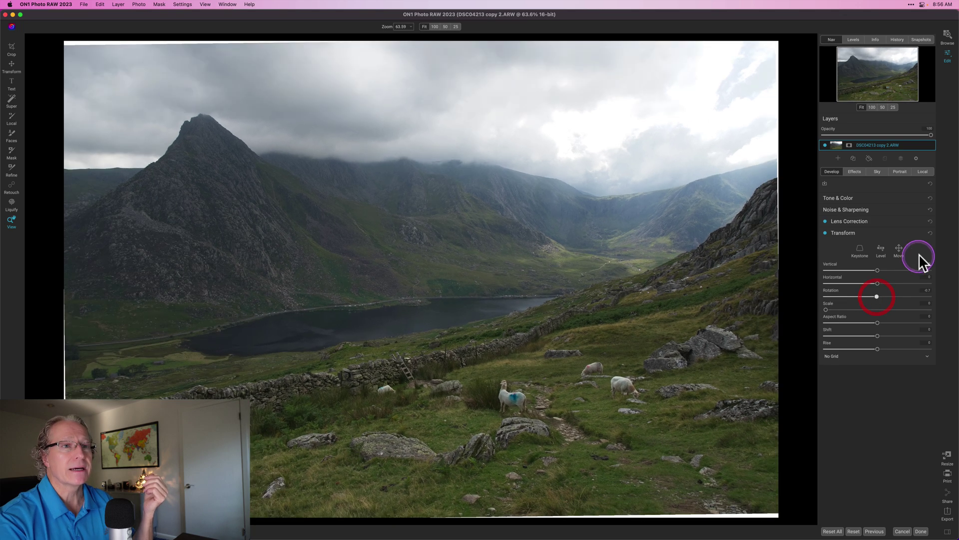
click(931, 233)
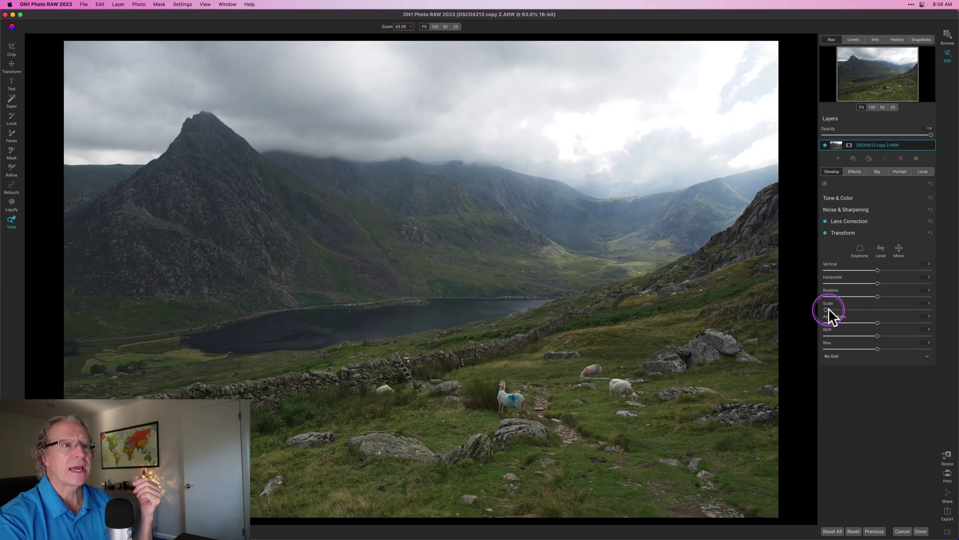
mouse_move(827, 310)
mouse_down()
mouse_move(863, 310)
mouse_move(835, 313)
mouse_up()
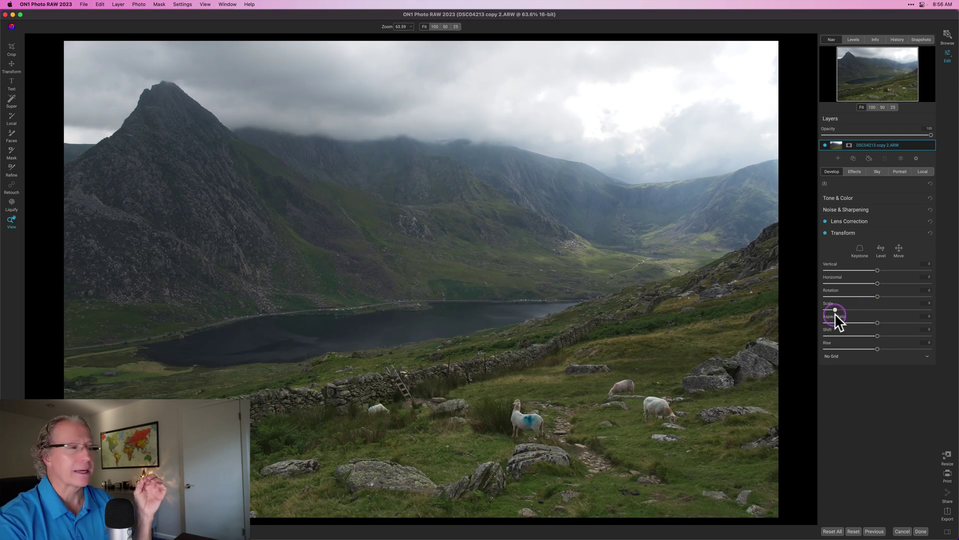
drag(835, 313, 836, 313)
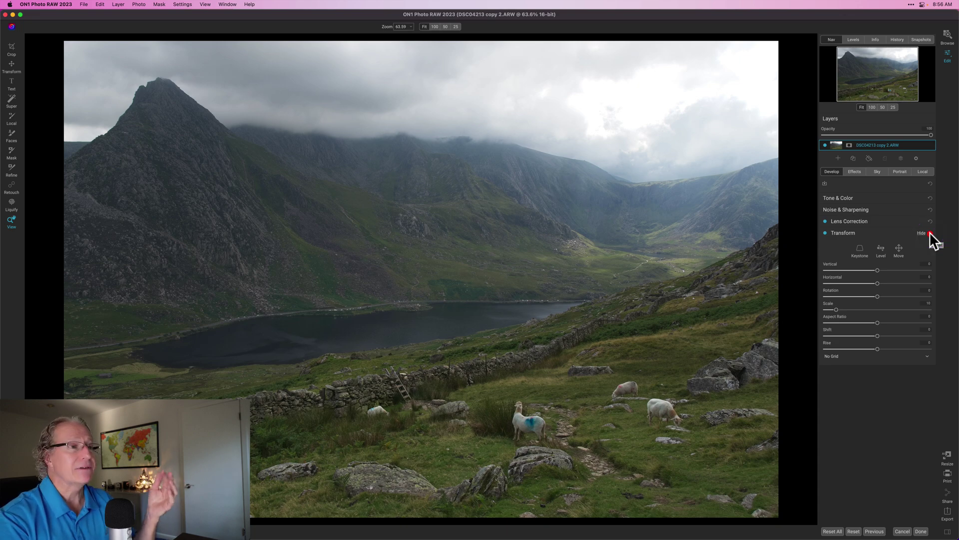
click(930, 232)
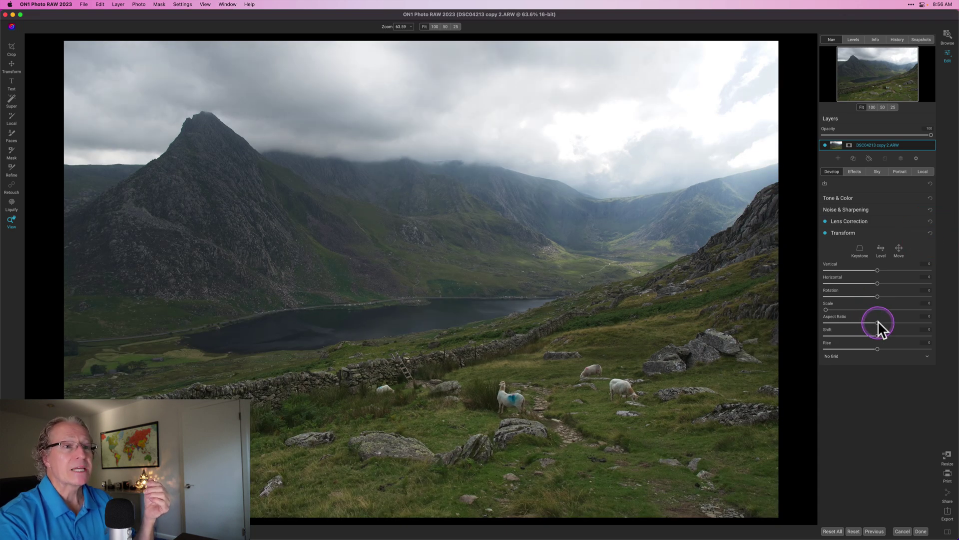
Try a negative Aspect Ratio that stretches the photo horizontally, and reset Transform.
mouse_move(878, 322)
mouse_down()
mouse_move(895, 321)
mouse_move(864, 323)
mouse_up()
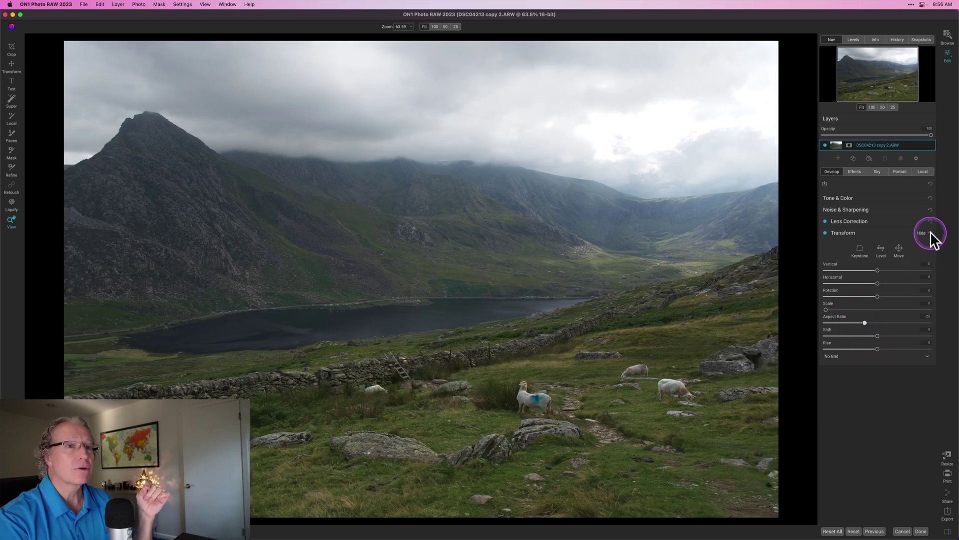
click(930, 232)
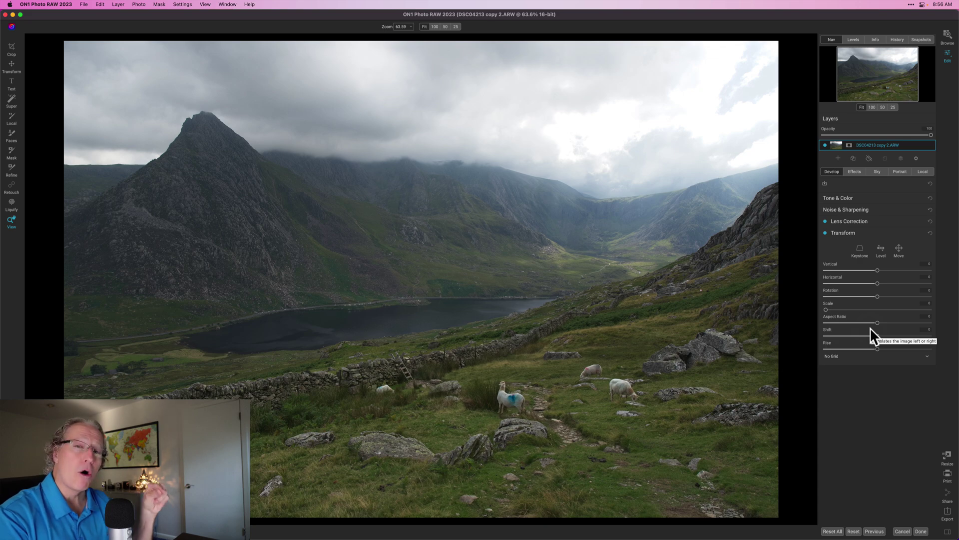
Try slightly negative Shift and Rise adjustments on the photo, resetting Transform after each.
mouse_move(868, 337)
mouse_down()
mouse_move(886, 334)
mouse_move(876, 337)
mouse_up()
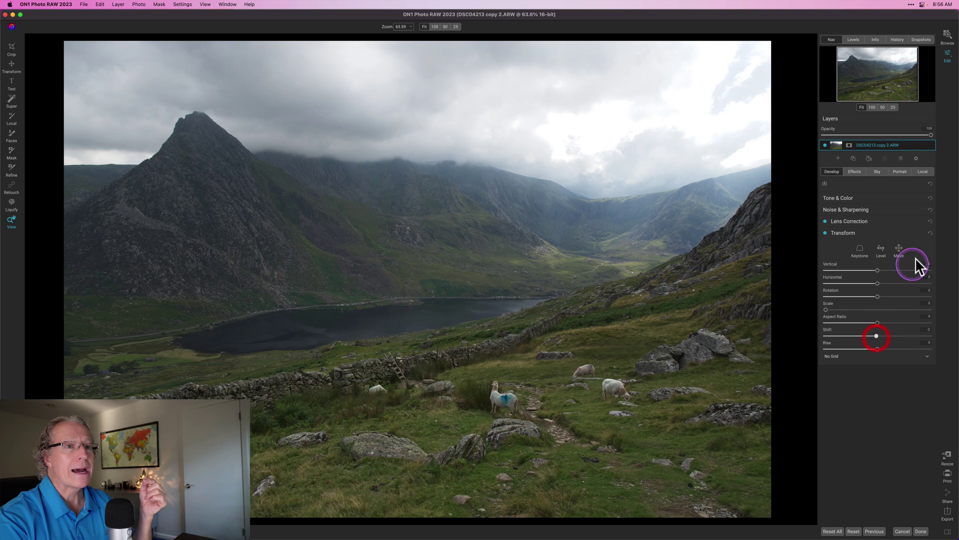
click(931, 232)
drag(877, 349, 875, 348)
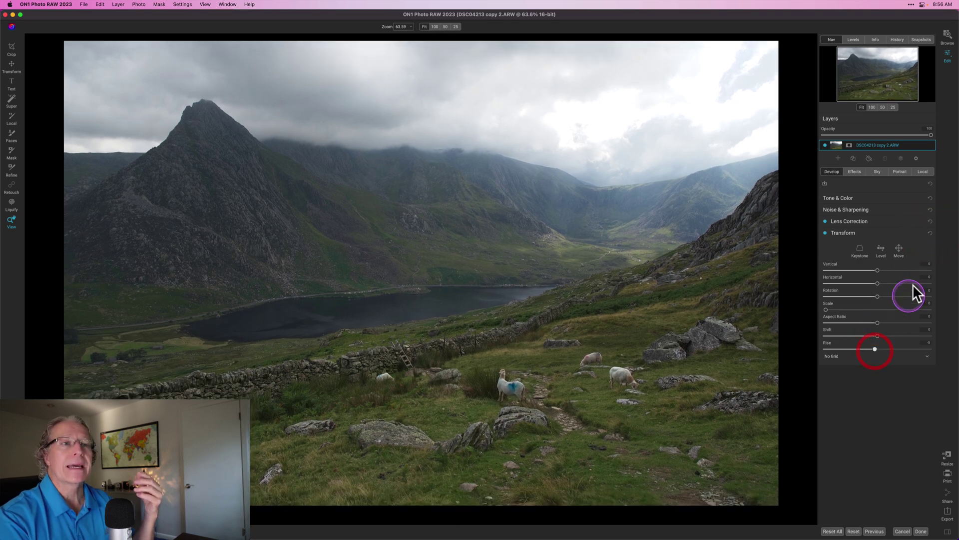
click(931, 233)
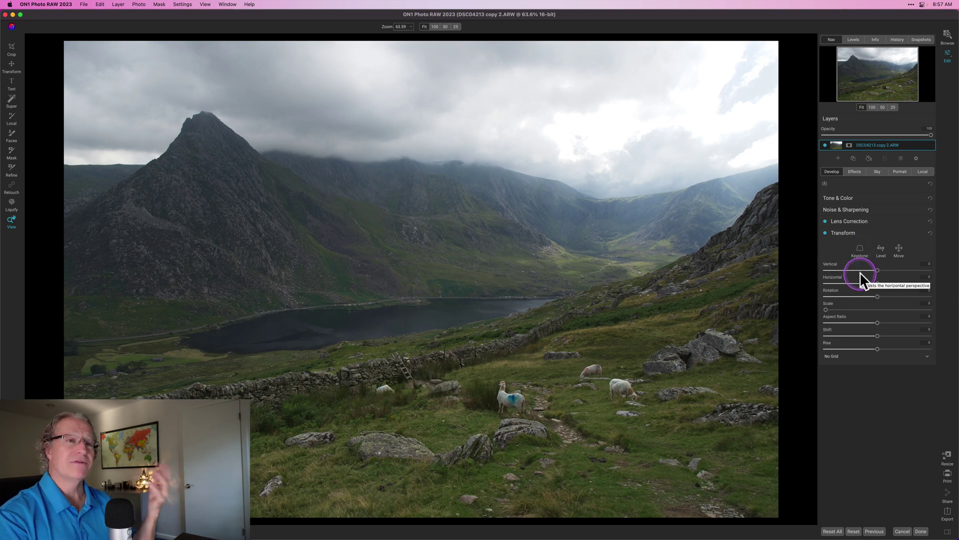
drag(860, 272, 873, 296)
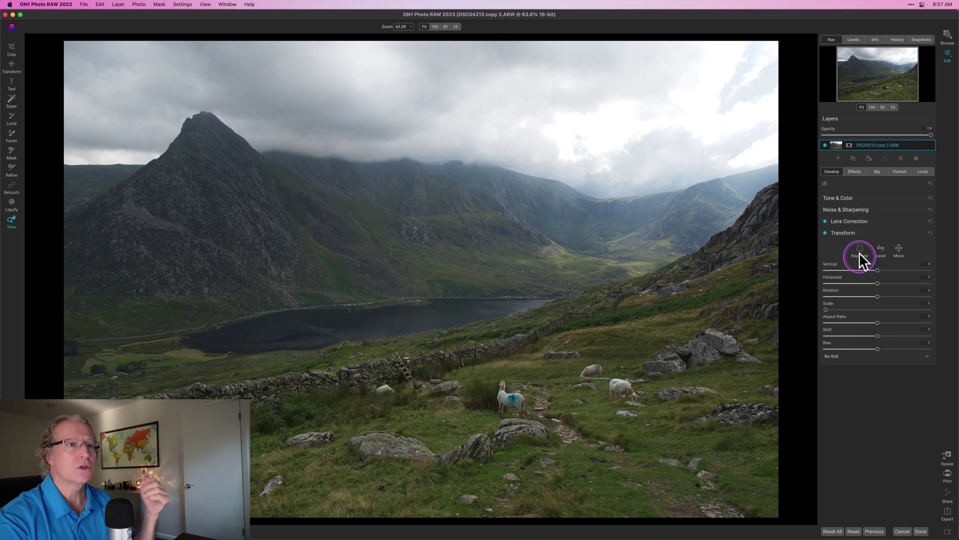
Collapse the Transform settings and show the Noise & Sharpening settings.
click(861, 234)
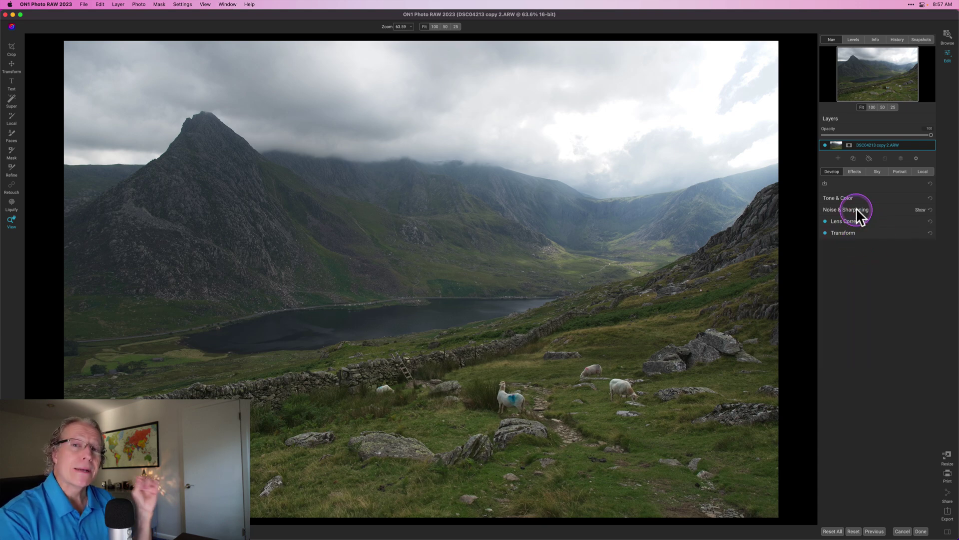
click(856, 210)
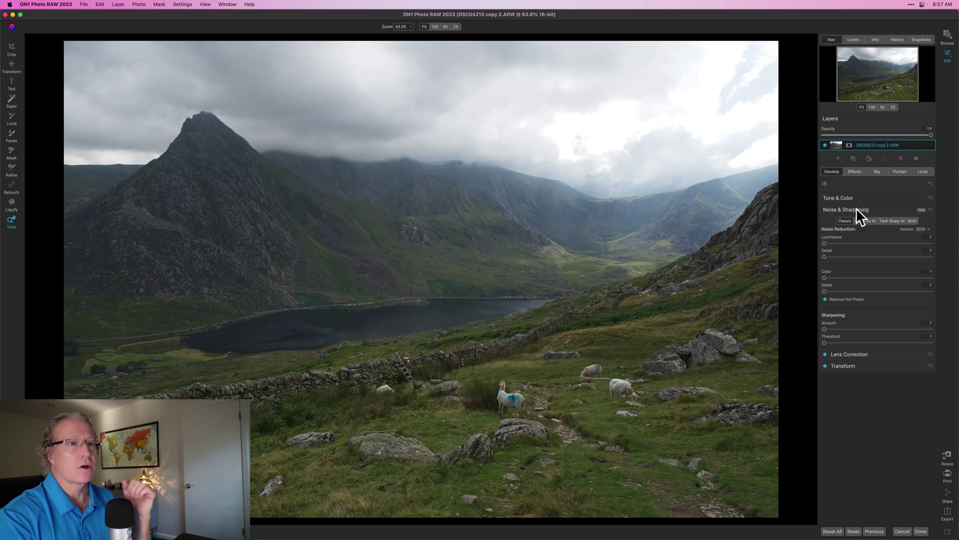
click(861, 221)
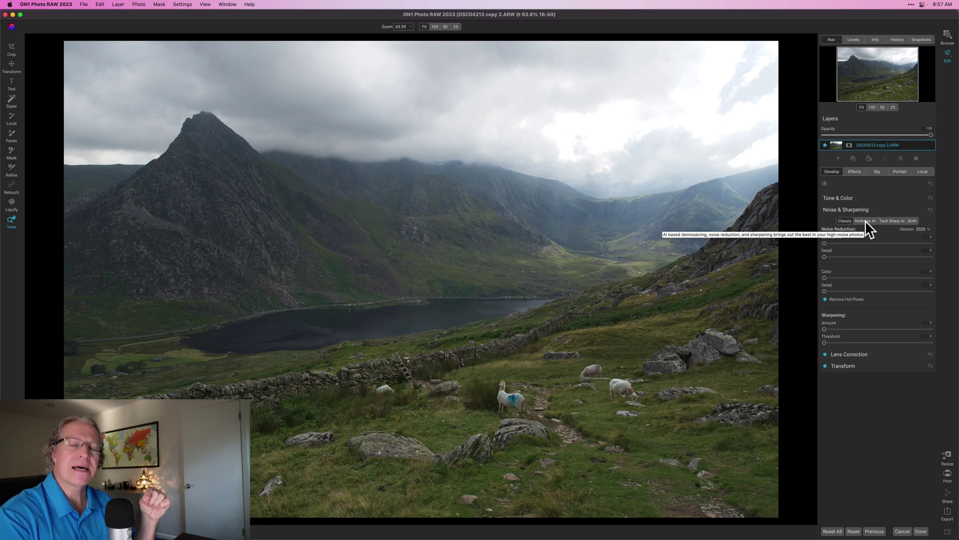
Try Tack Sharp AI sharpening and compare both sides of its split preview around the sheep at 150% zoom.
click(892, 220)
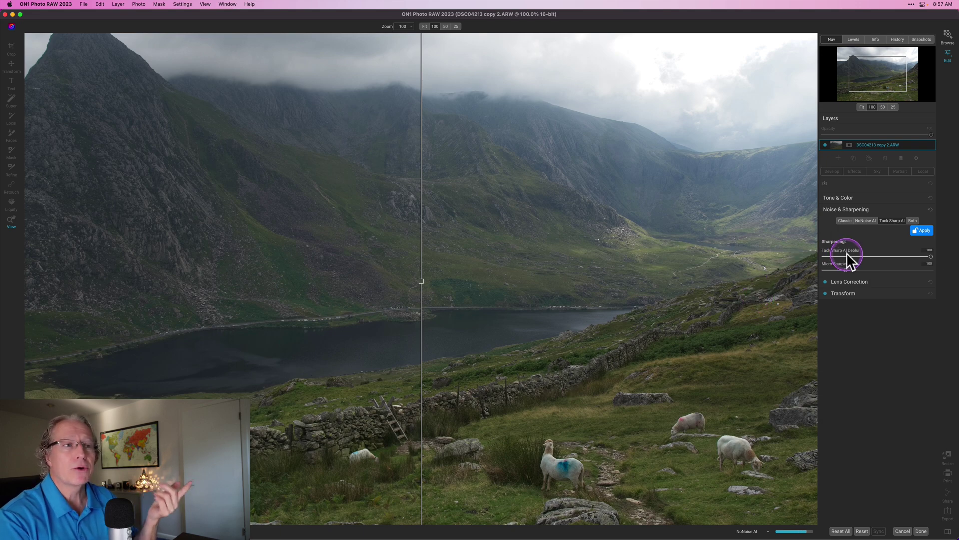
click(843, 270)
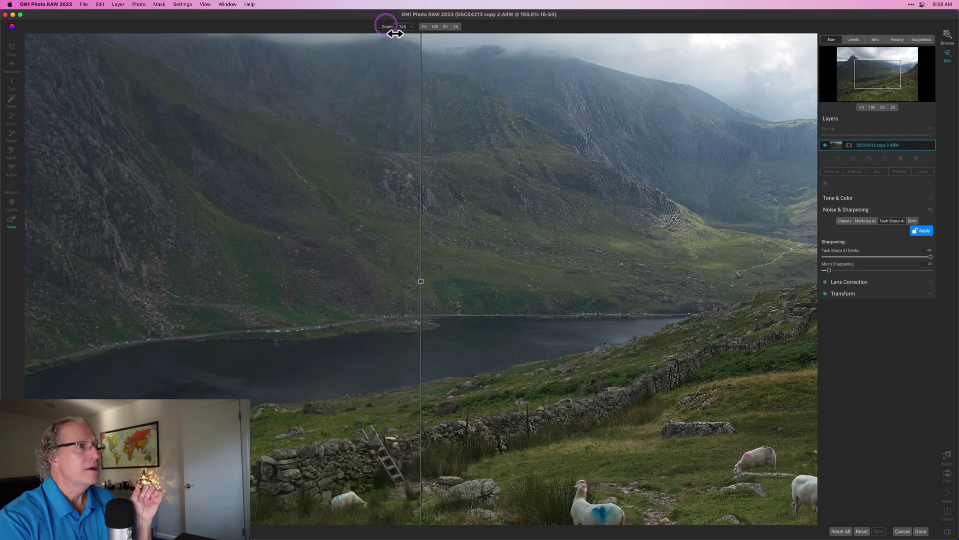
drag(396, 34, 400, 33)
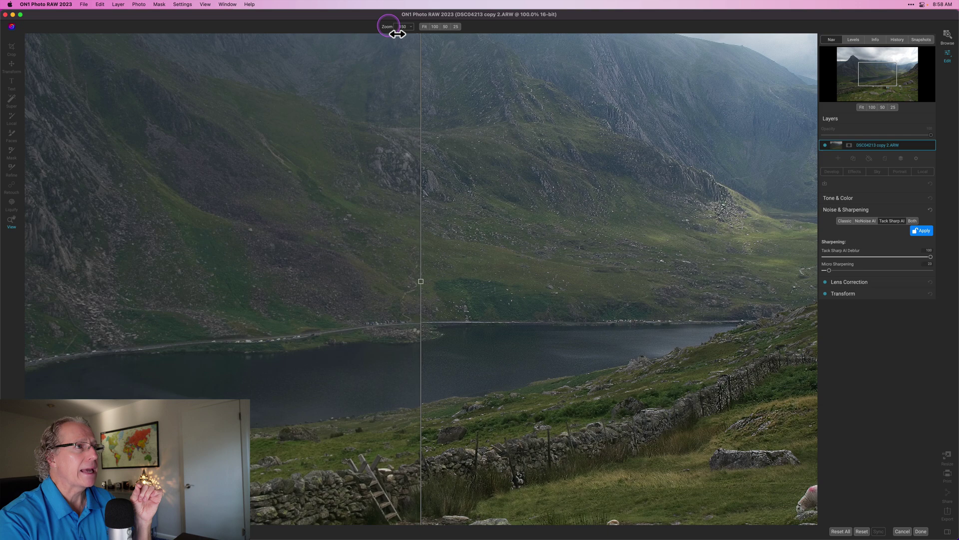
drag(885, 73, 885, 83)
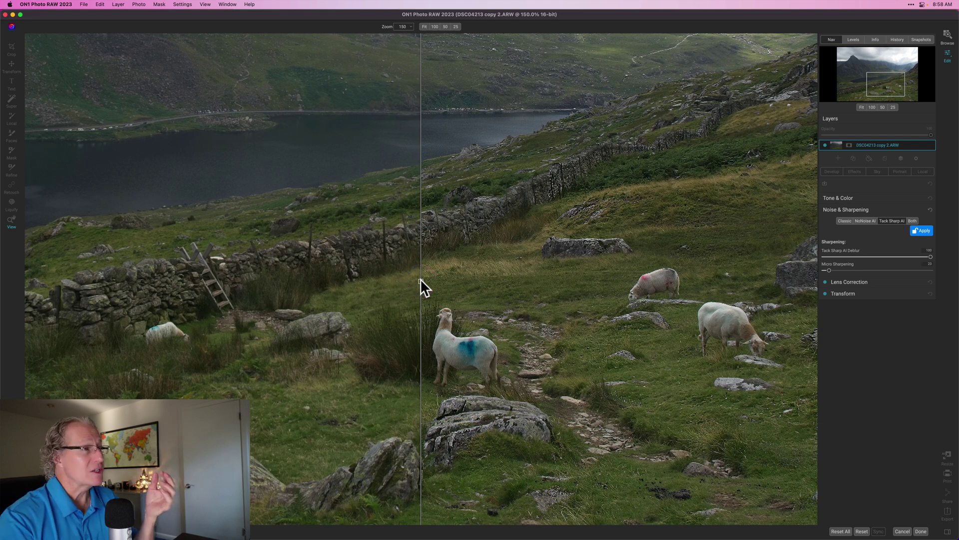
drag(420, 279, 774, 302)
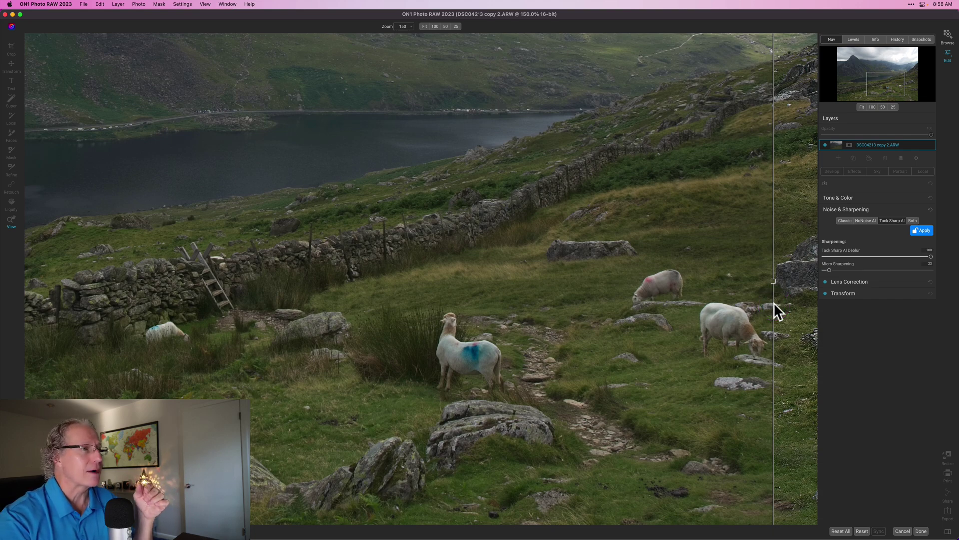
drag(773, 302, 336, 275)
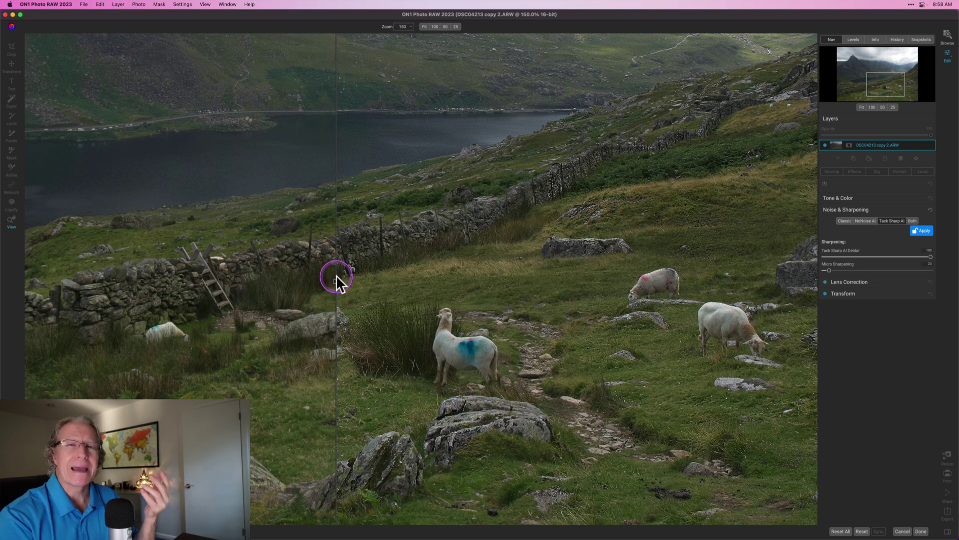
Try a lower Tack Sharp AI Deblur and the Both mode, then reset Noise & Sharpening and fit the photo in view.
click(894, 257)
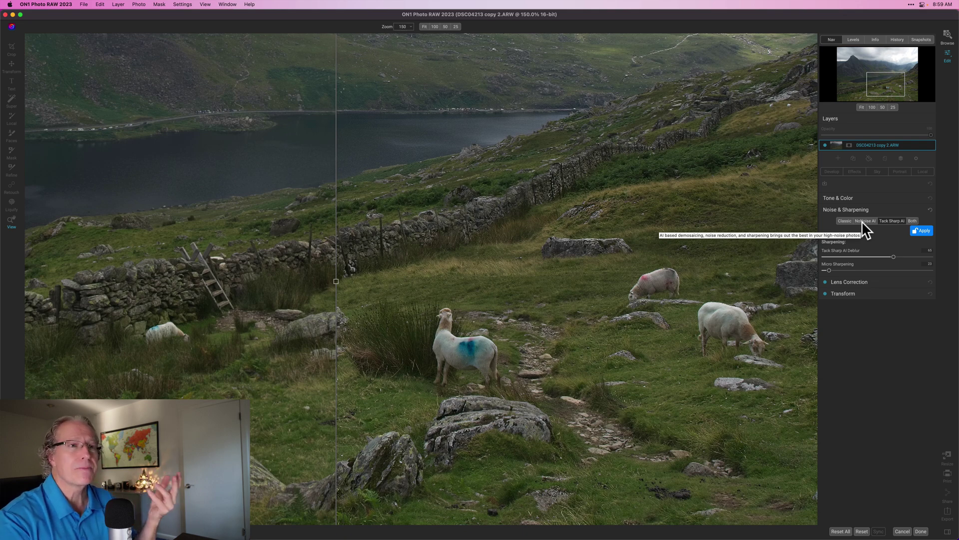
click(911, 220)
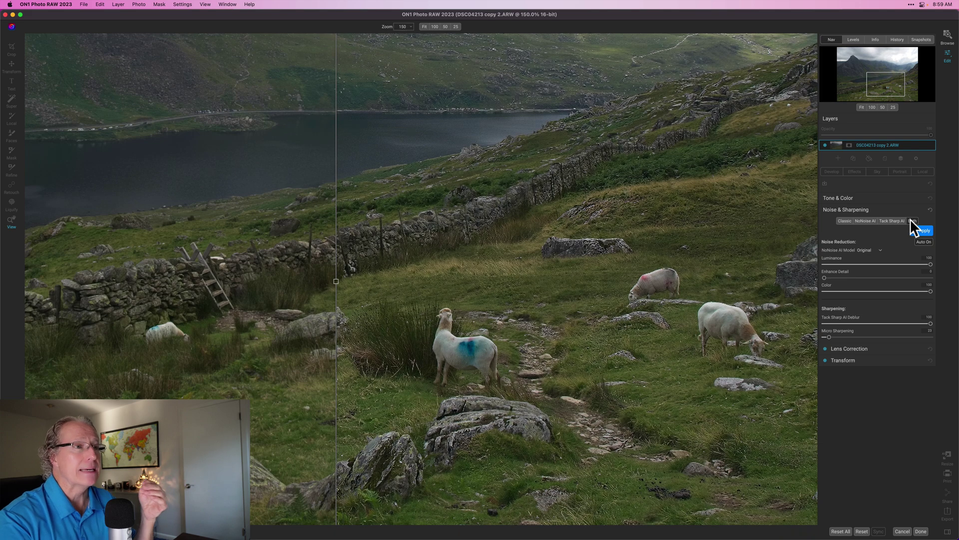
click(929, 210)
click(872, 101)
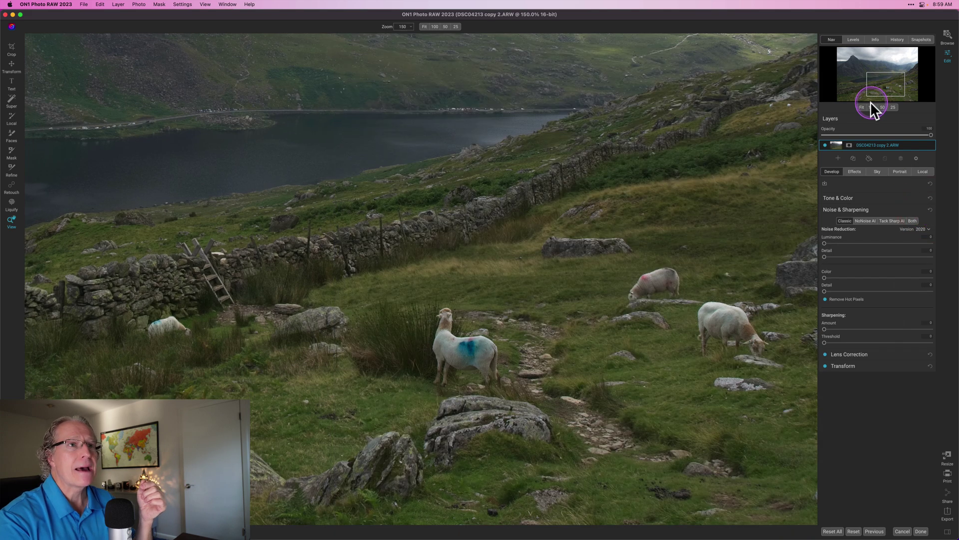
click(861, 108)
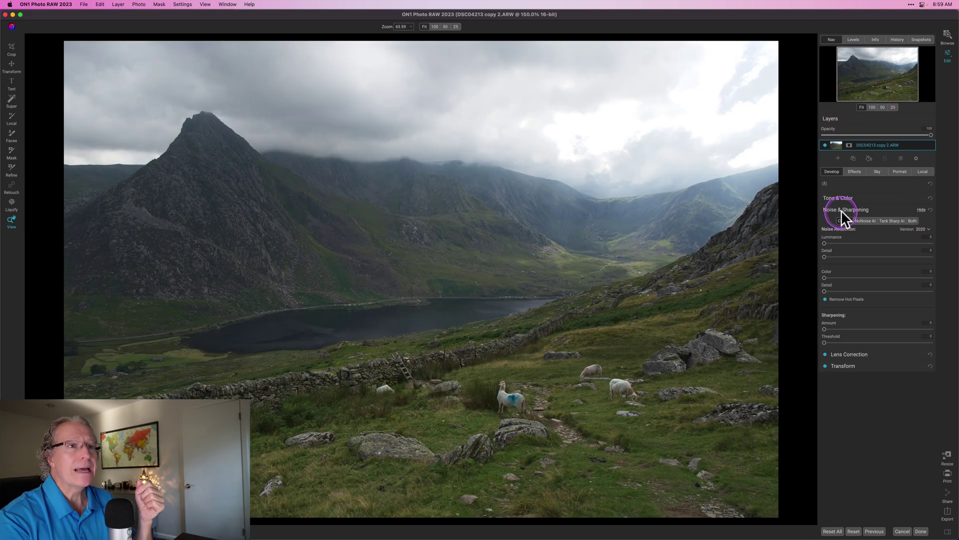
Collapse the Noise & Sharpening settings and show the Tone & Color settings.
click(841, 209)
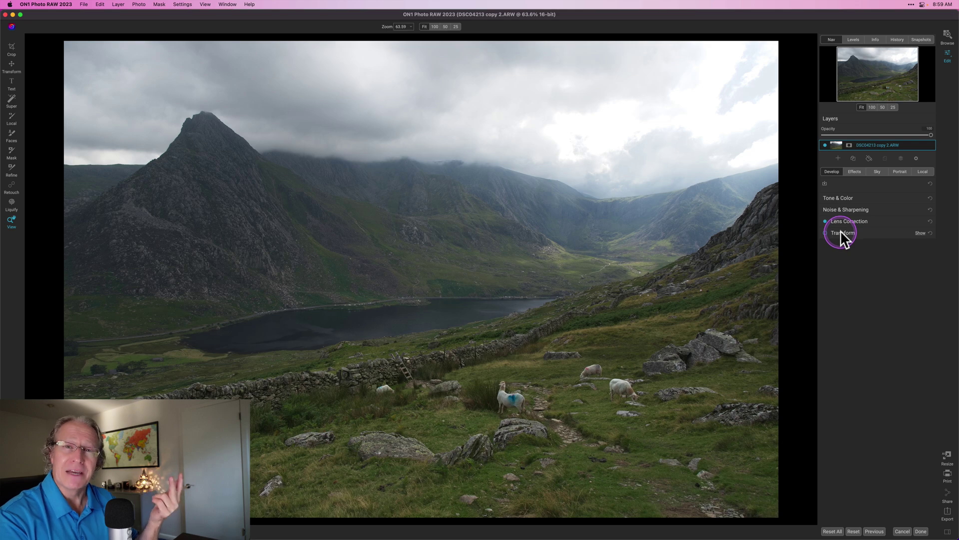
click(845, 198)
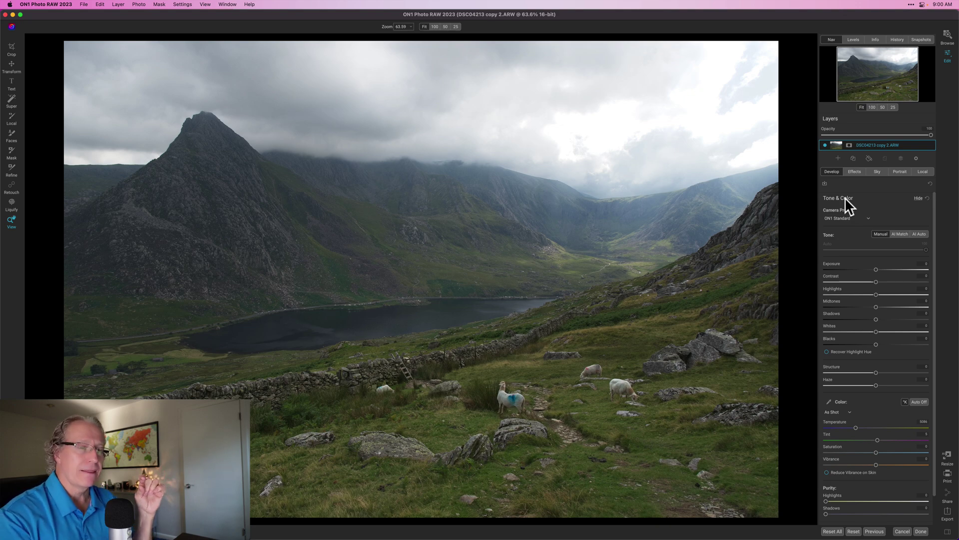
click(844, 192)
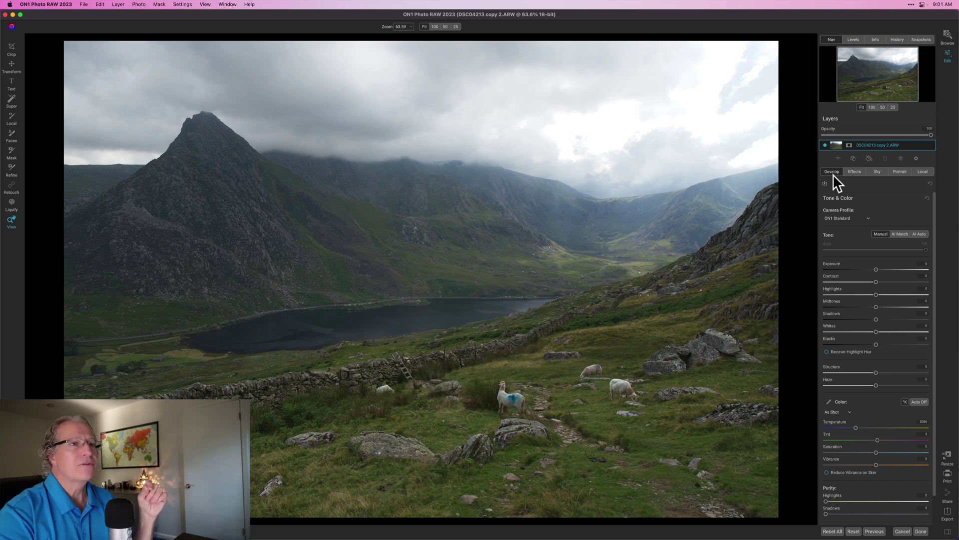
click(861, 175)
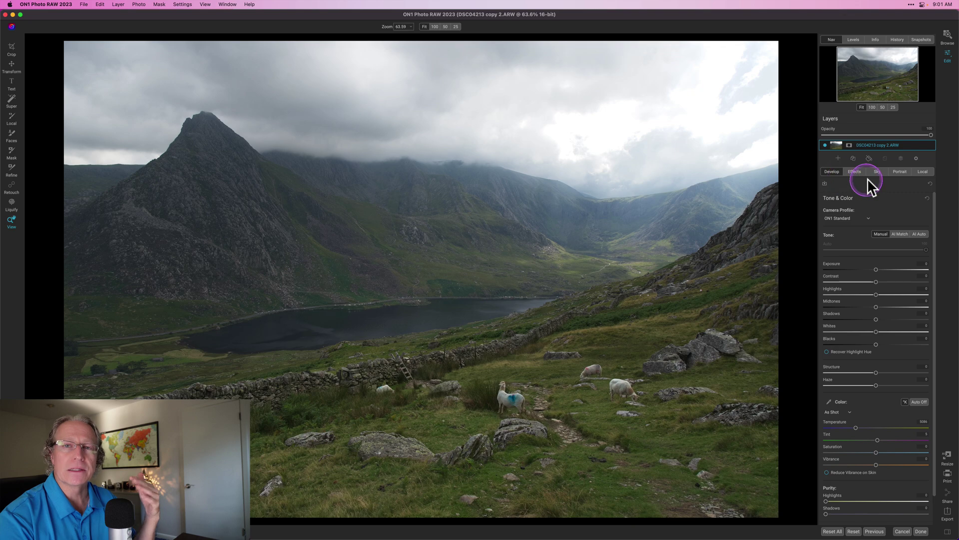
Preview camera profiles such as ON1 Vivid and ON1 Neutral on the photo, keeping ON1 Standard.
click(849, 218)
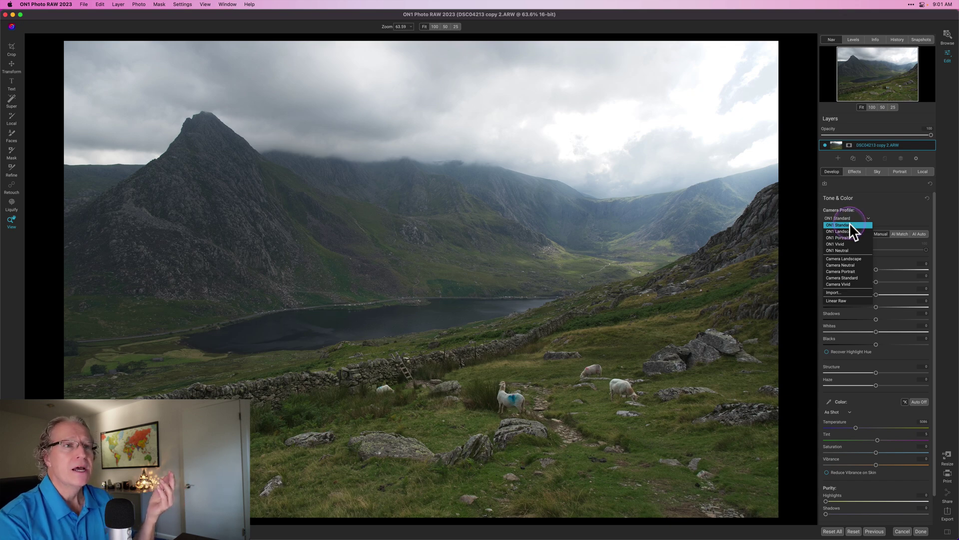
click(849, 228)
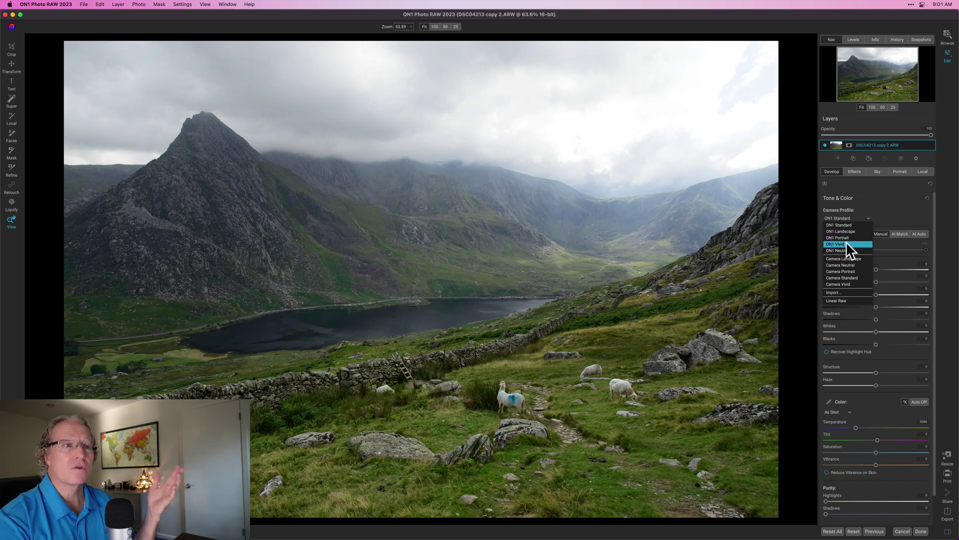
click(846, 247)
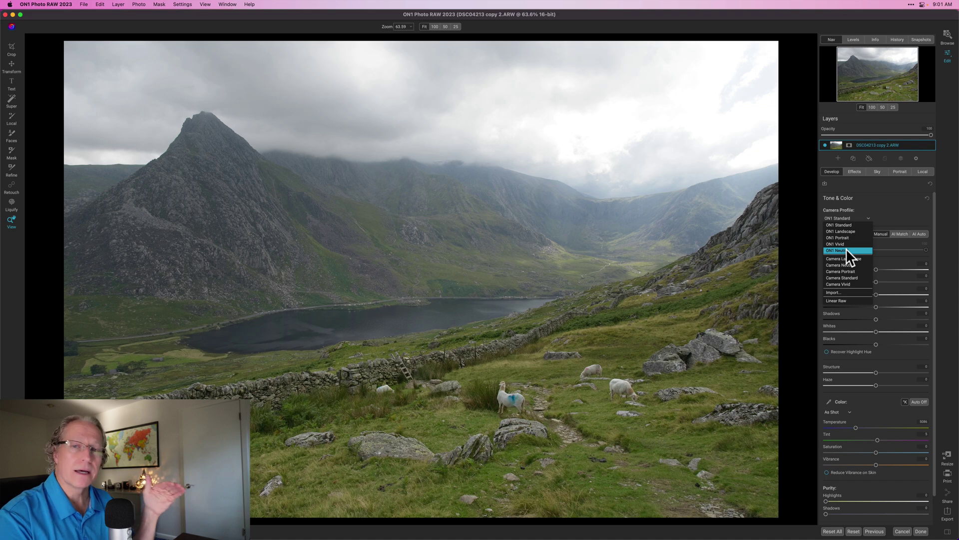
click(847, 256)
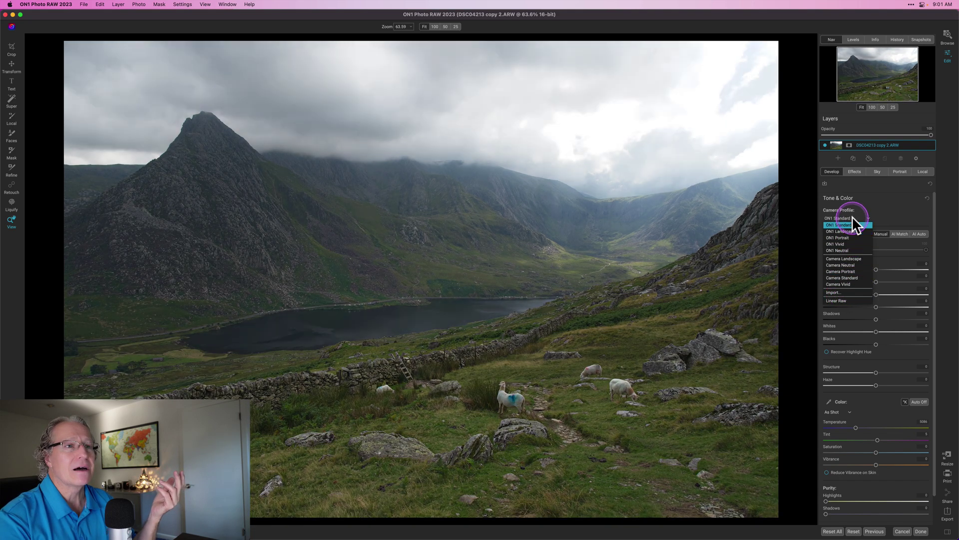
click(853, 224)
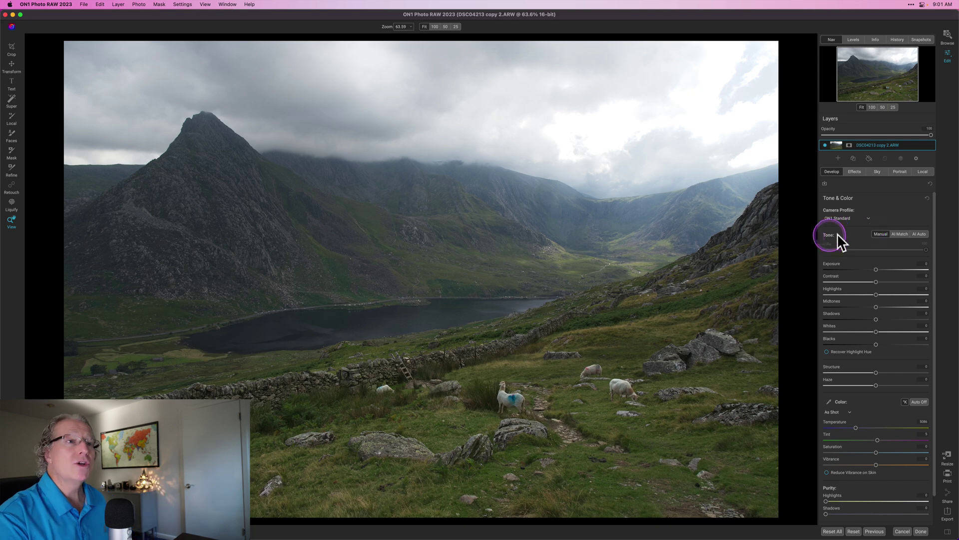
Try the AI Match tone adjustment, compare it with the preview off and on, and reset Tone & Color.
scroll(850, 242, down, 2)
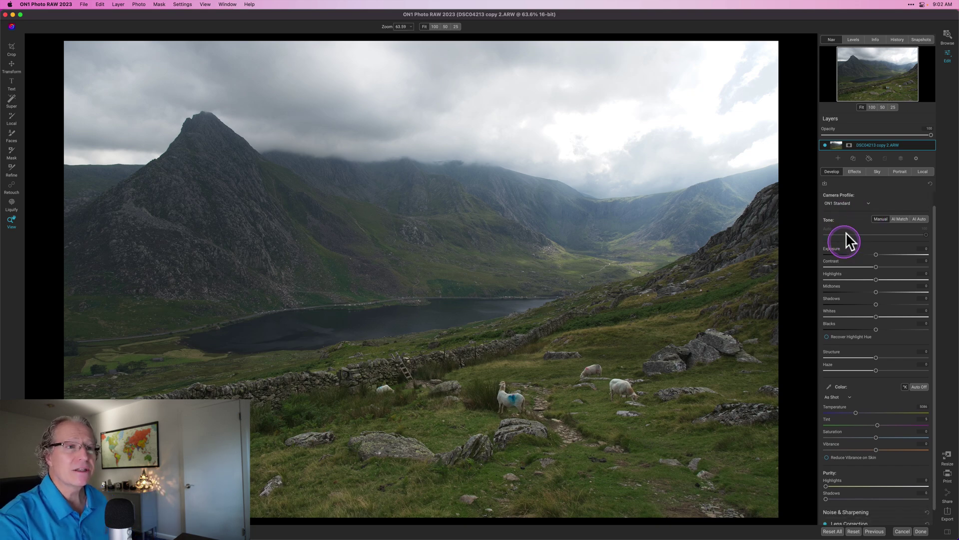
scroll(834, 391, up, 2)
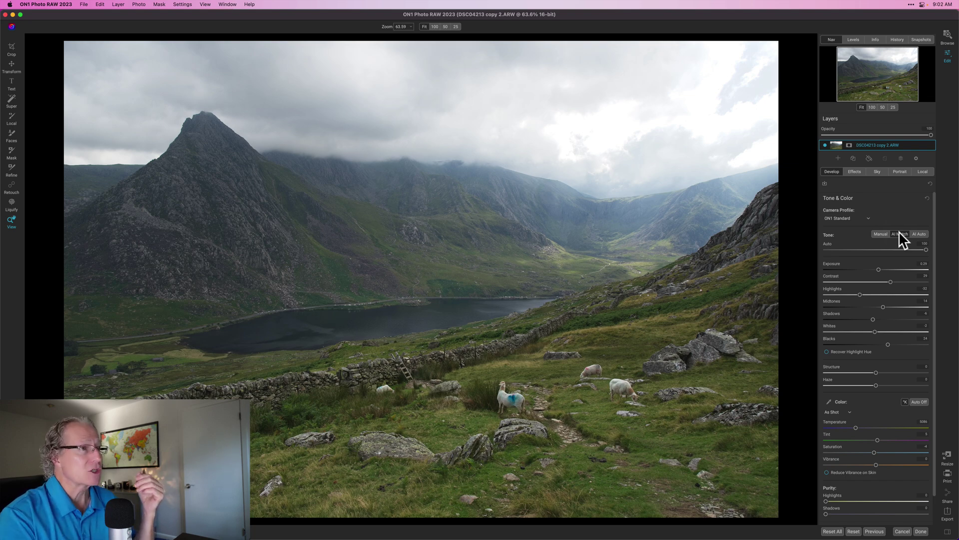
key(p)
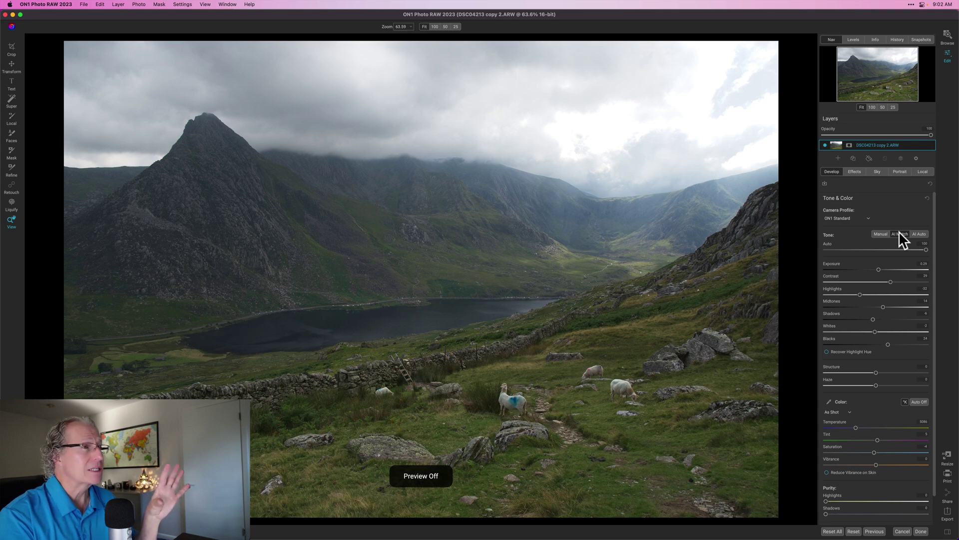
key(p)
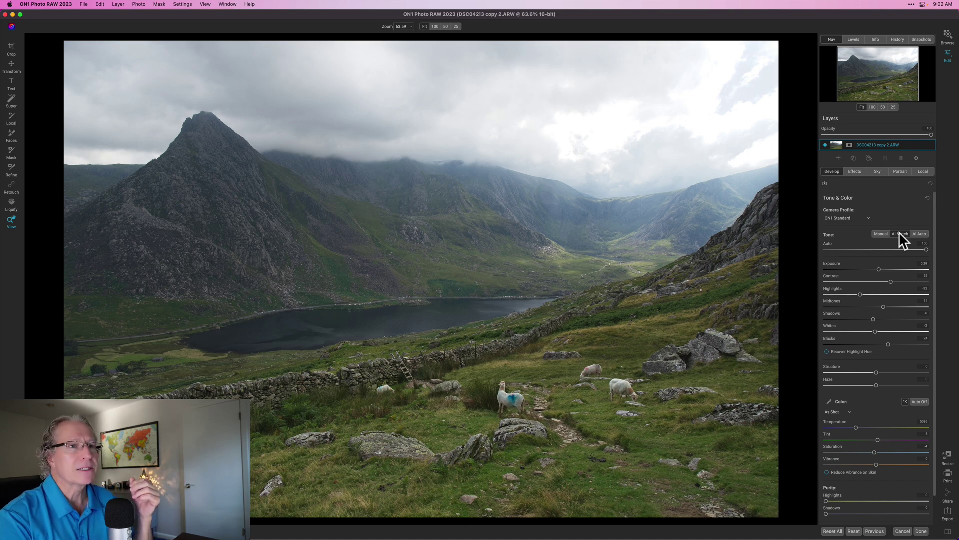
click(928, 198)
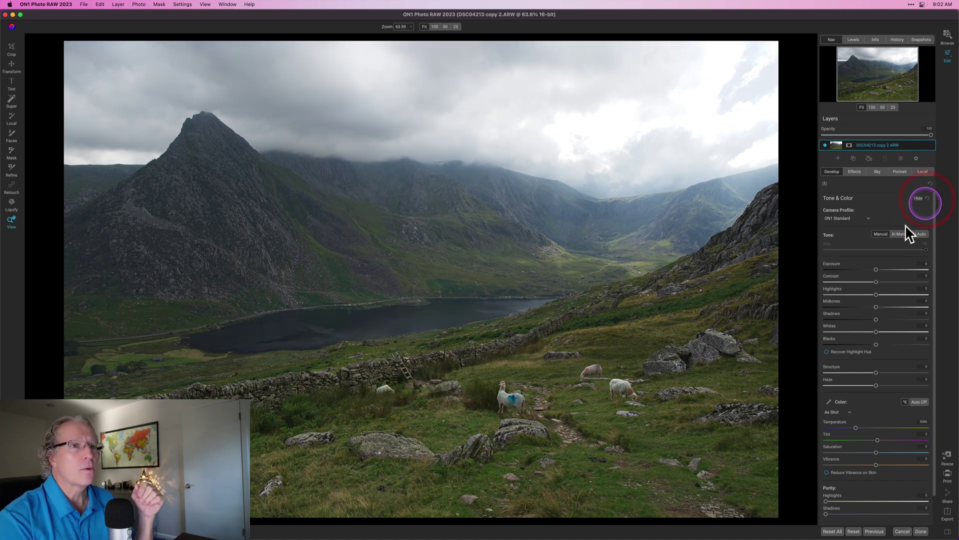
Apply the AI Auto tone adjustment, try slightly lower Highlights, and reapply AI Auto.
click(919, 234)
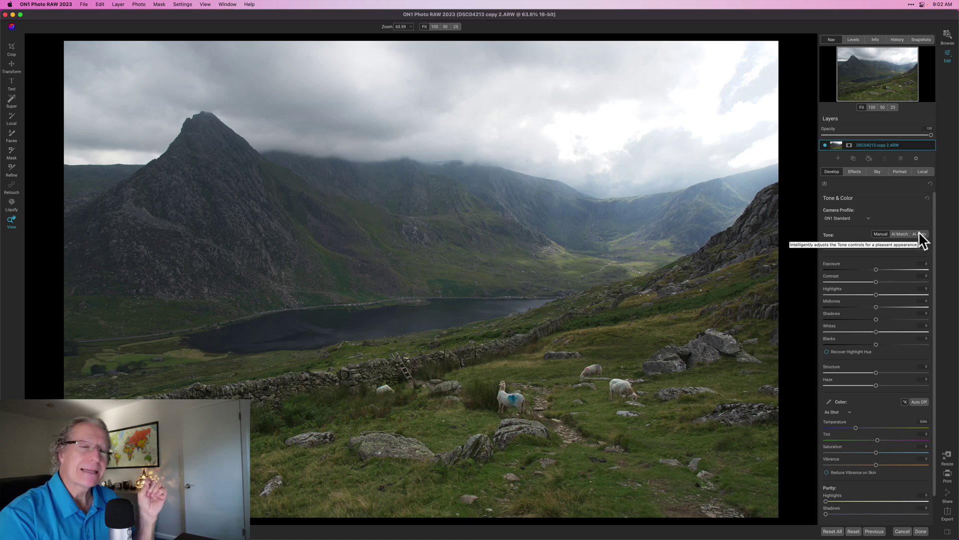
click(919, 234)
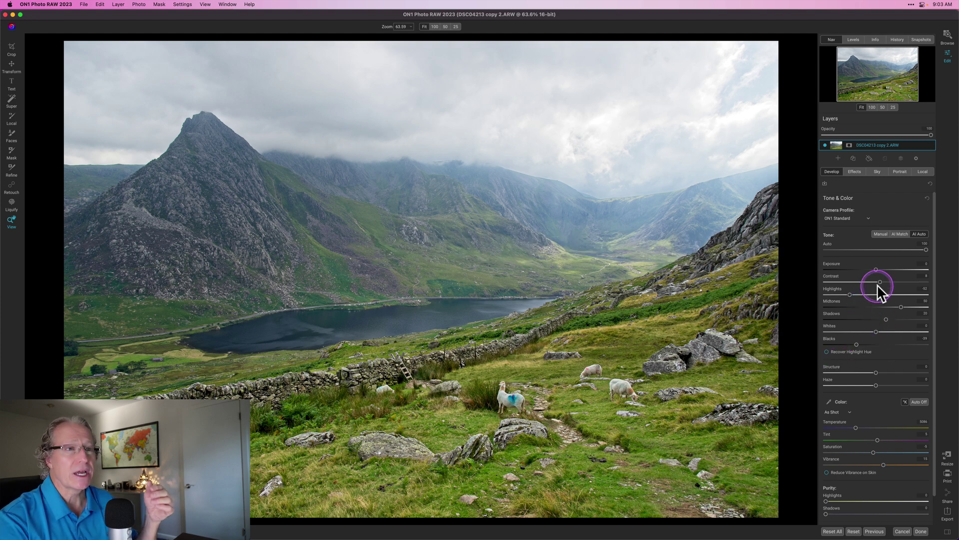
drag(847, 292, 843, 293)
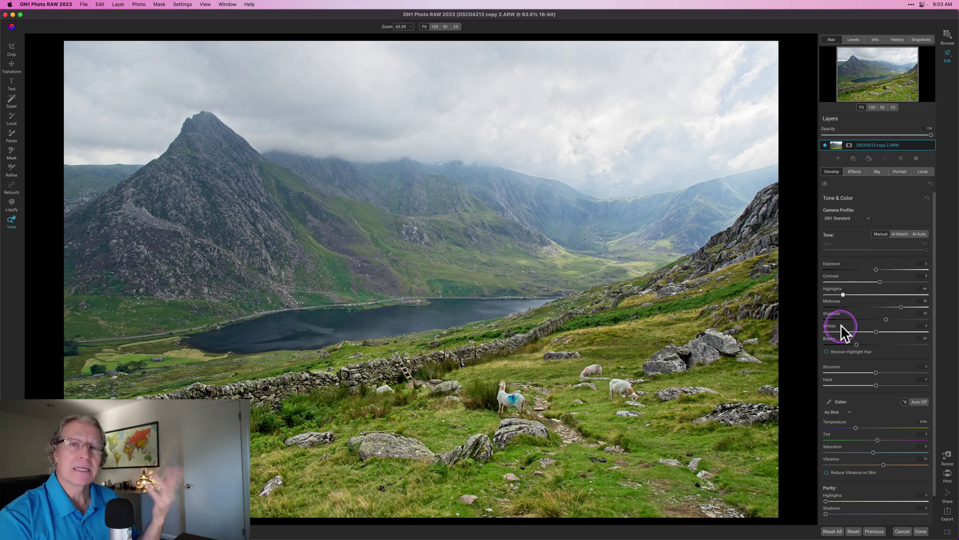
click(923, 236)
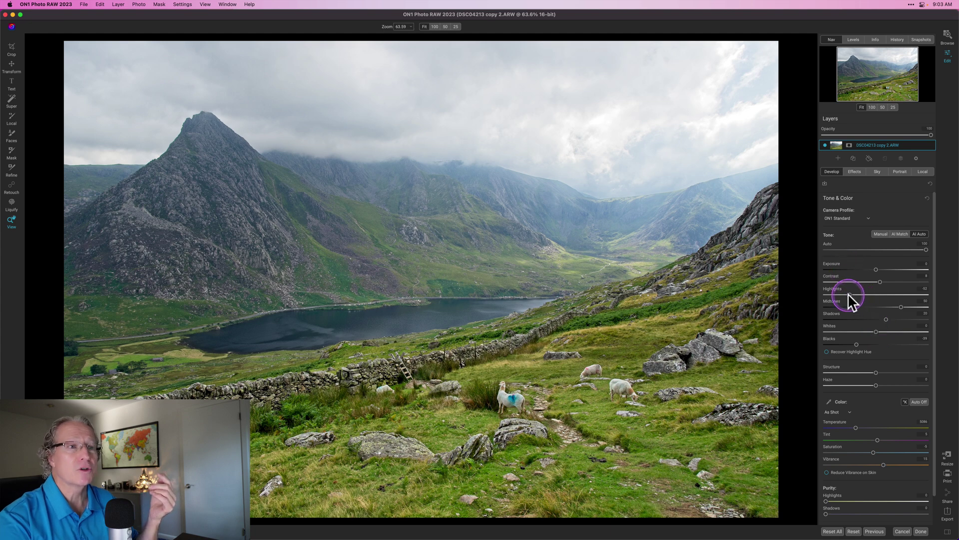
Try lower Highlights, a cooler Temperature and reduced Vibrance on the AI Auto result, and reset Tone & Color.
drag(844, 295, 838, 296)
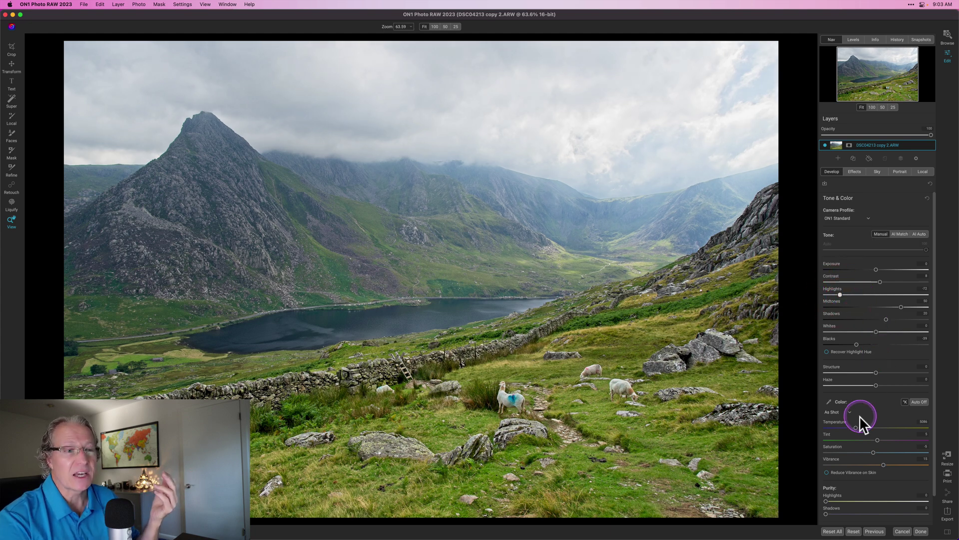
drag(850, 429, 849, 429)
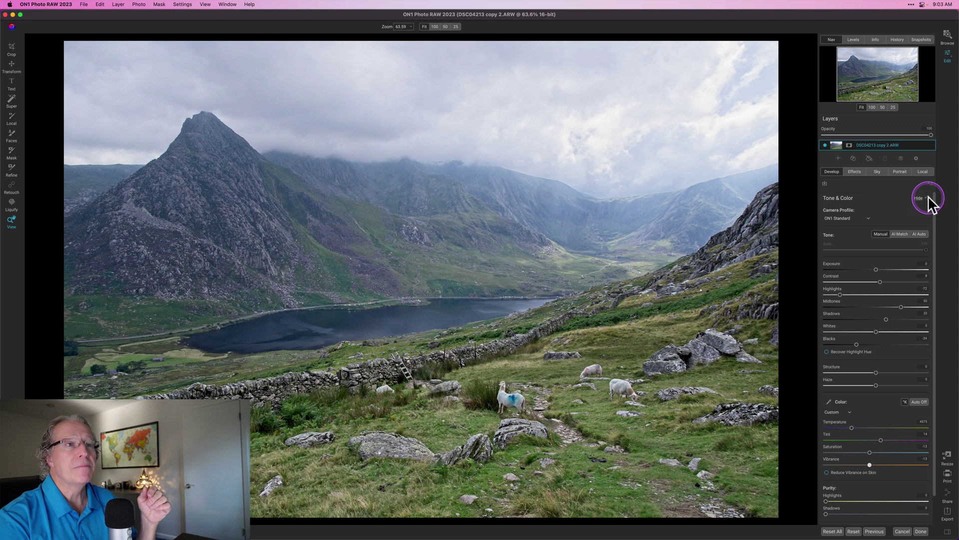
click(928, 197)
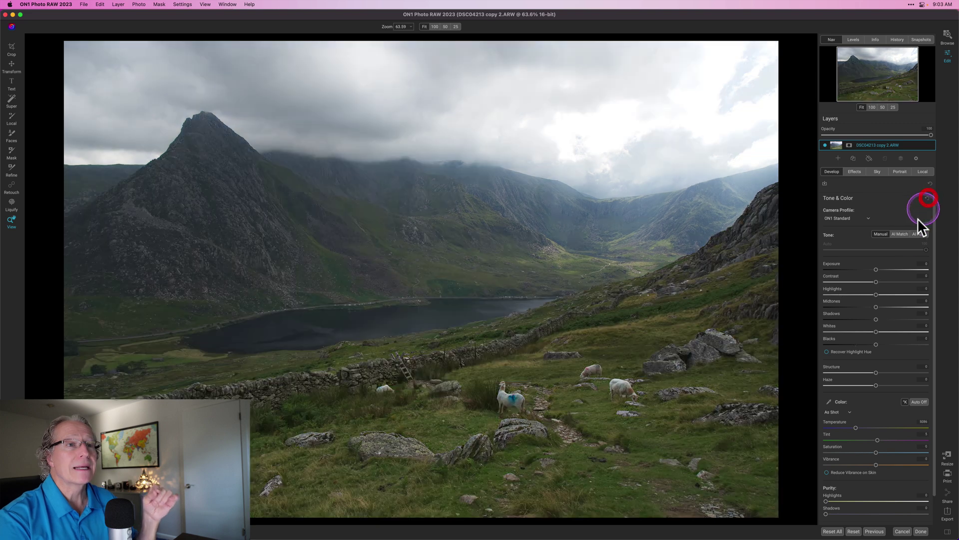
Apply the AI Match tone adjustment and check the photo for clipped areas with the clipping overlay.
click(900, 236)
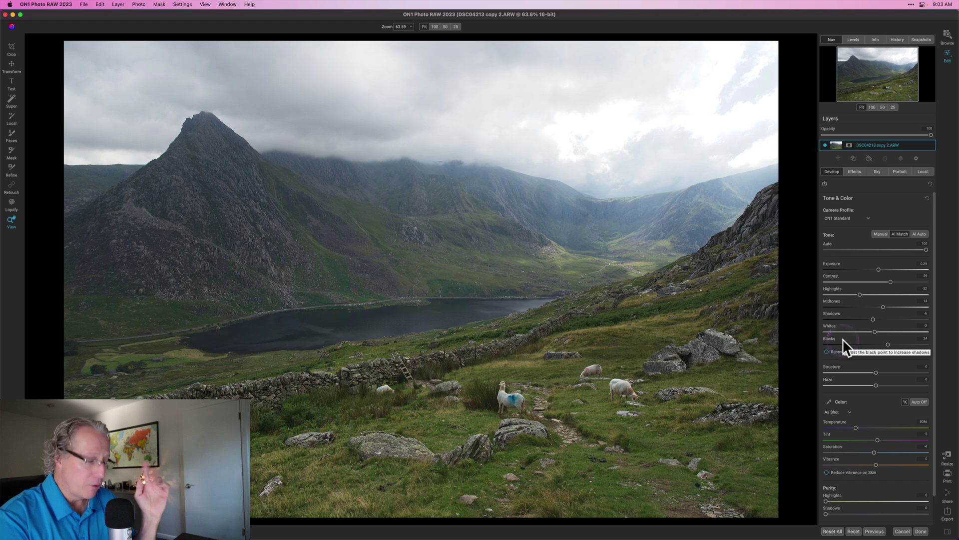
drag(799, 337, 764, 328)
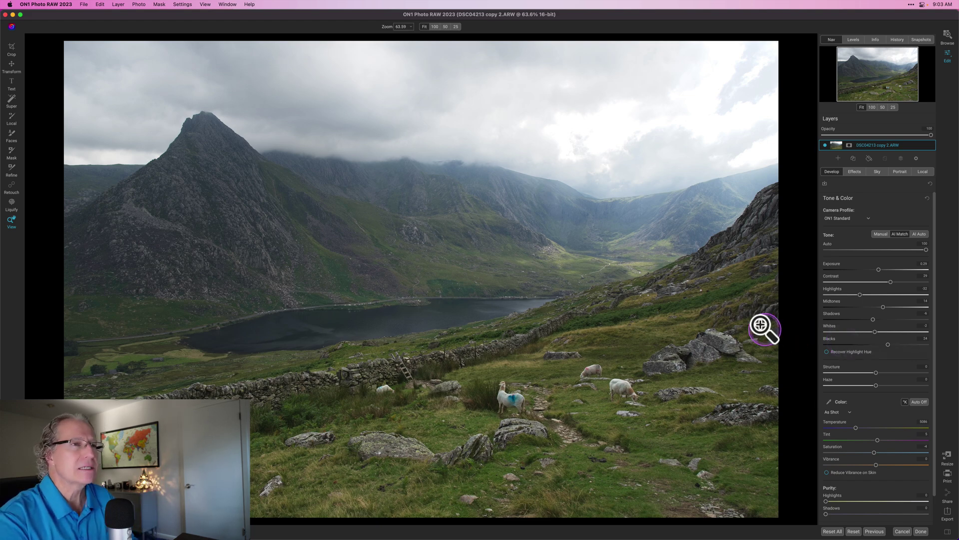
key(j)
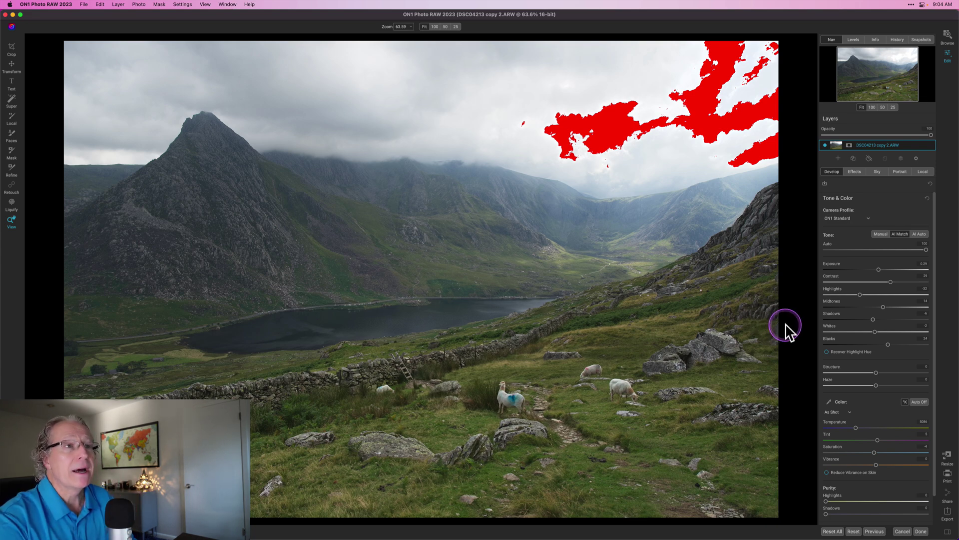
key(j)
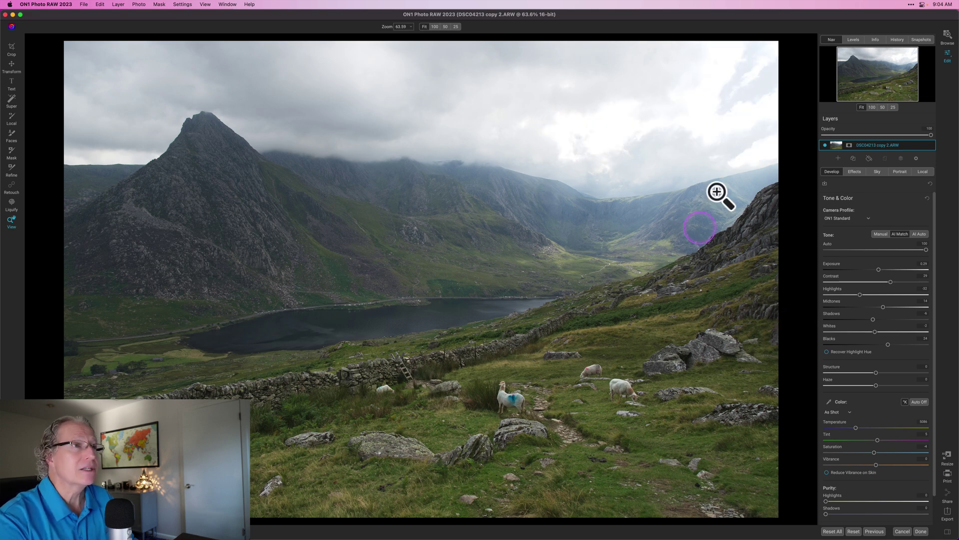
Lower the Highlights further to recover the clipped bright areas in the sky, using the clipping overlay as a guide.
key(j)
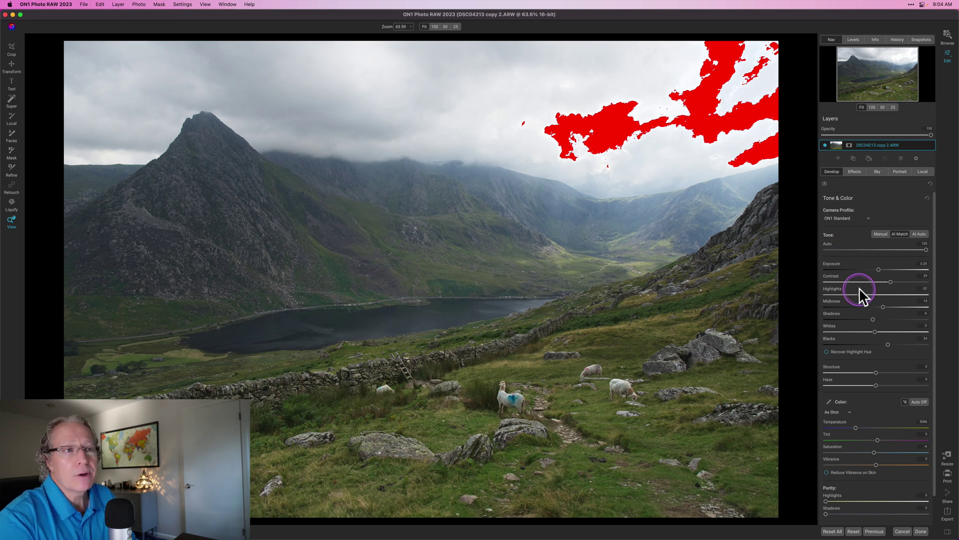
drag(859, 293, 838, 293)
click(838, 294)
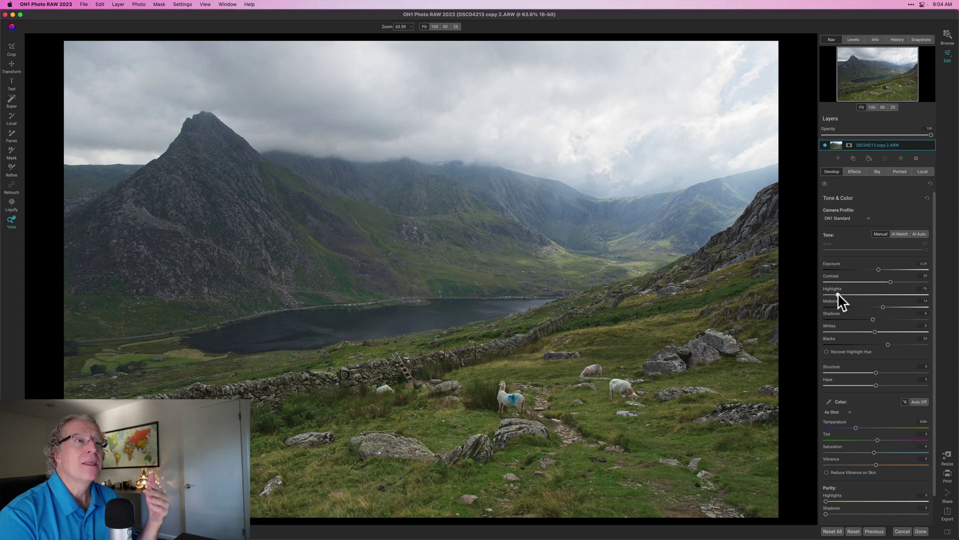
Compare the toned photo with the preview off and on.
click(786, 295)
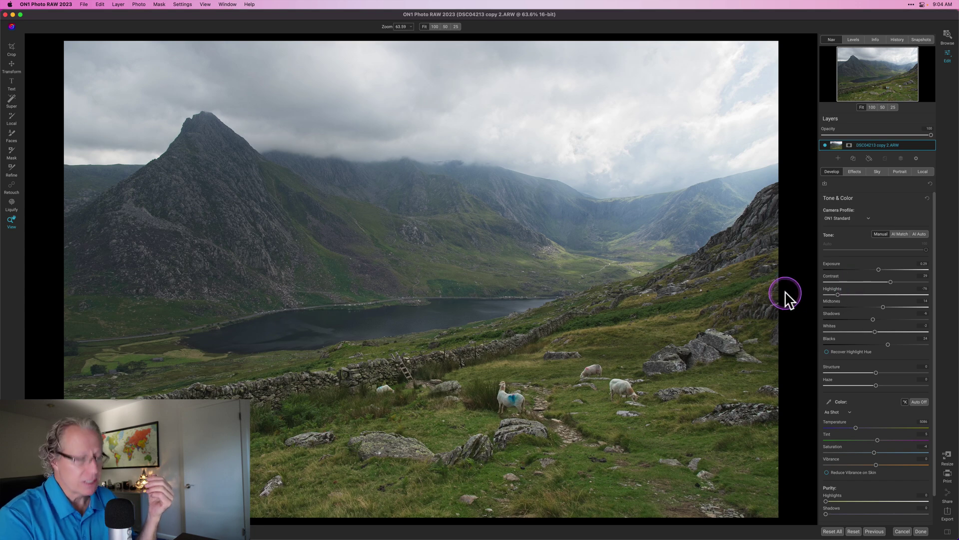
key(backslash)
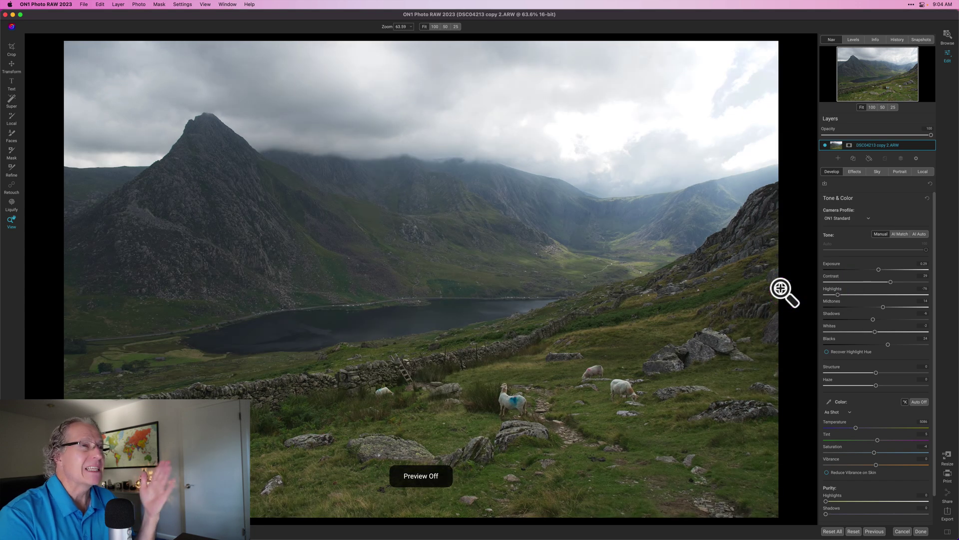
key(backslash)
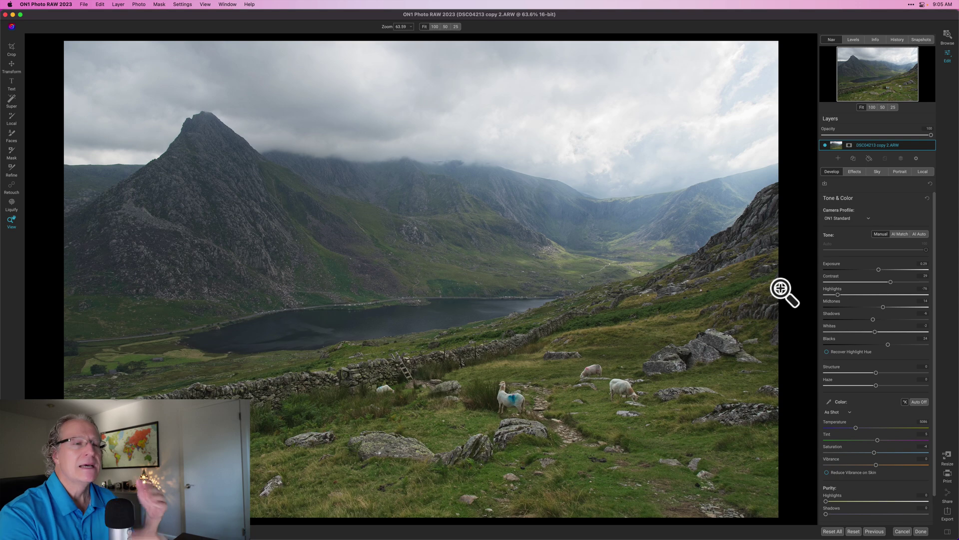
Review the tone and color sliders, preview the white balance presets on the photo, and keep As Shot.
scroll(834, 311, down, 2)
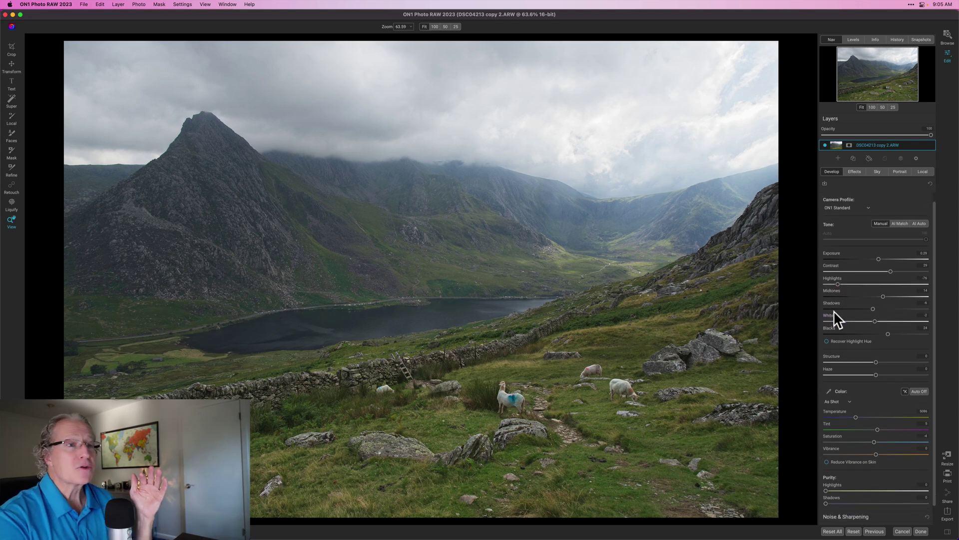
scroll(834, 311, down, 1)
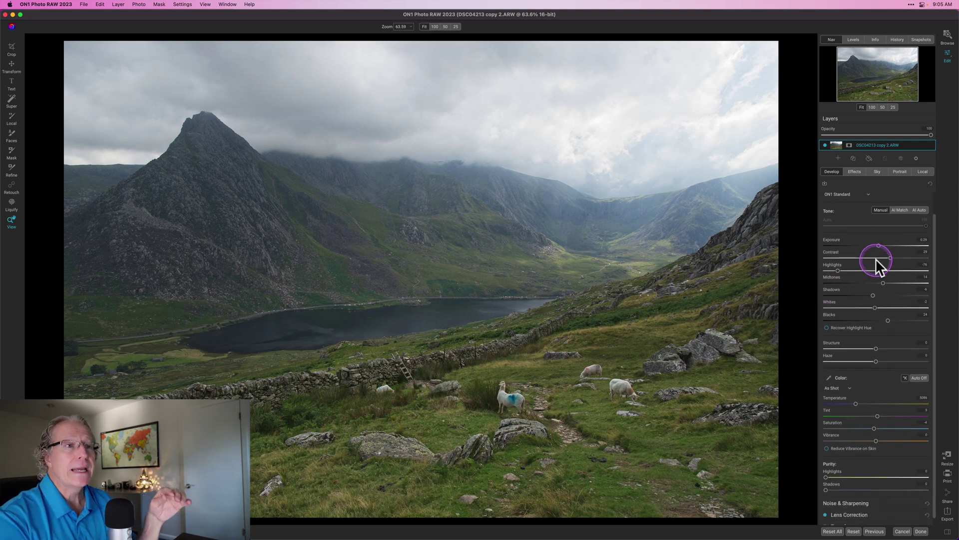
scroll(841, 274, up, 1)
scroll(840, 274, down, 1)
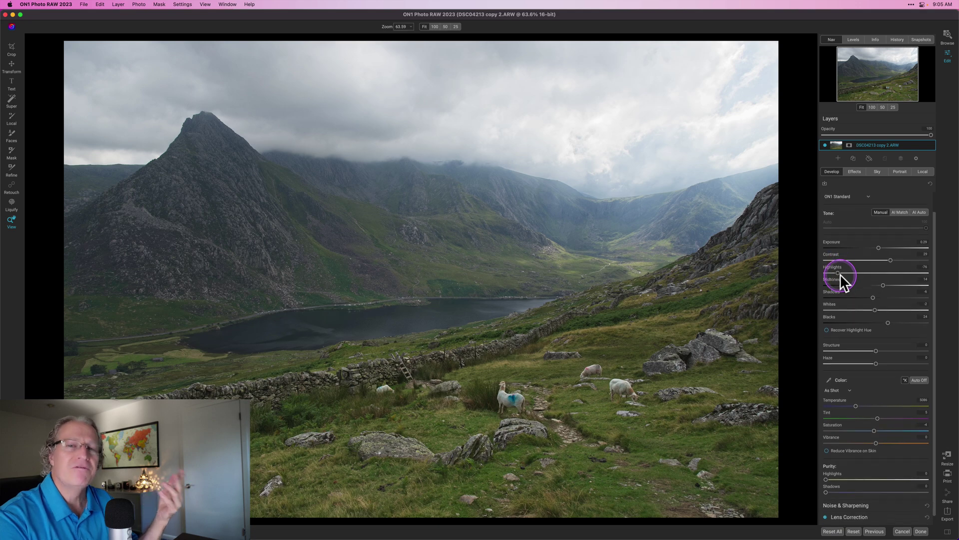
scroll(840, 280, up, 1)
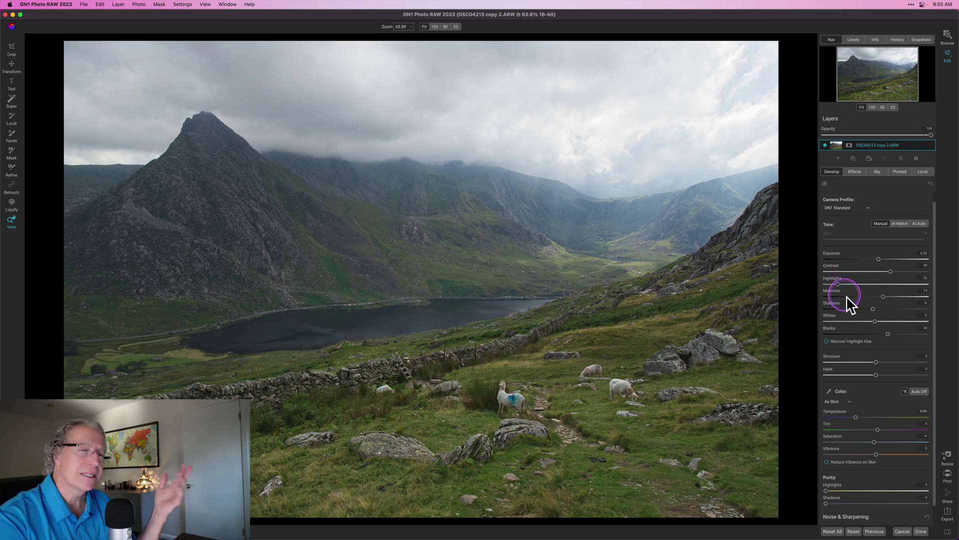
scroll(863, 316, down, 2)
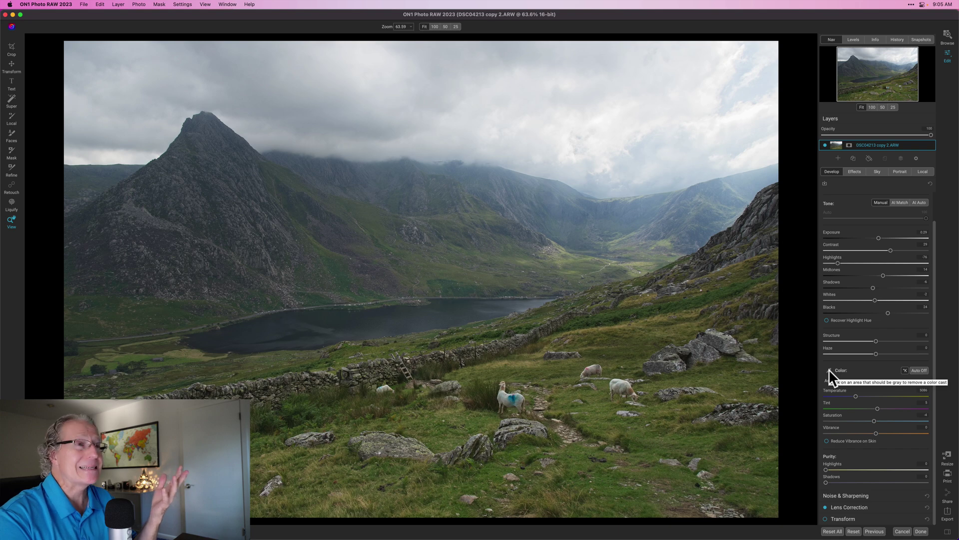
click(854, 389)
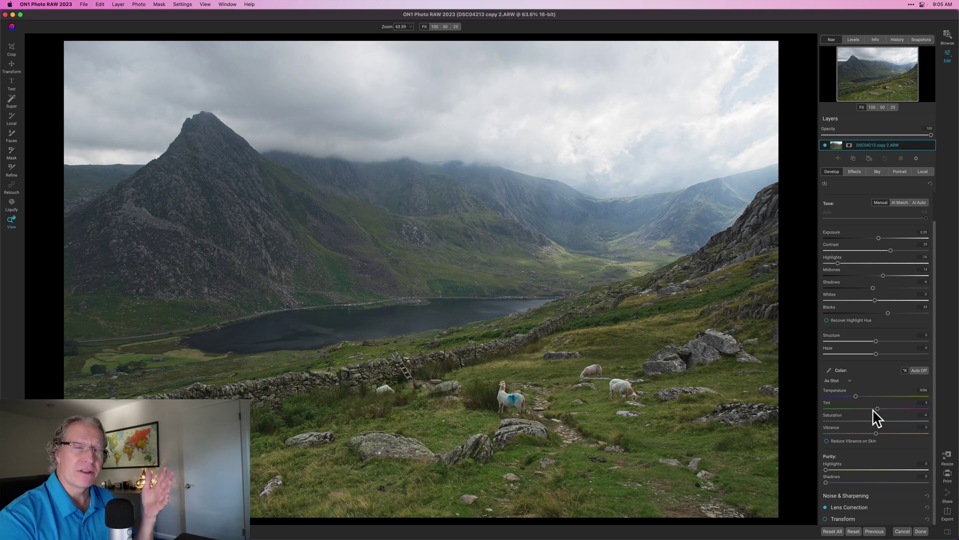
click(854, 393)
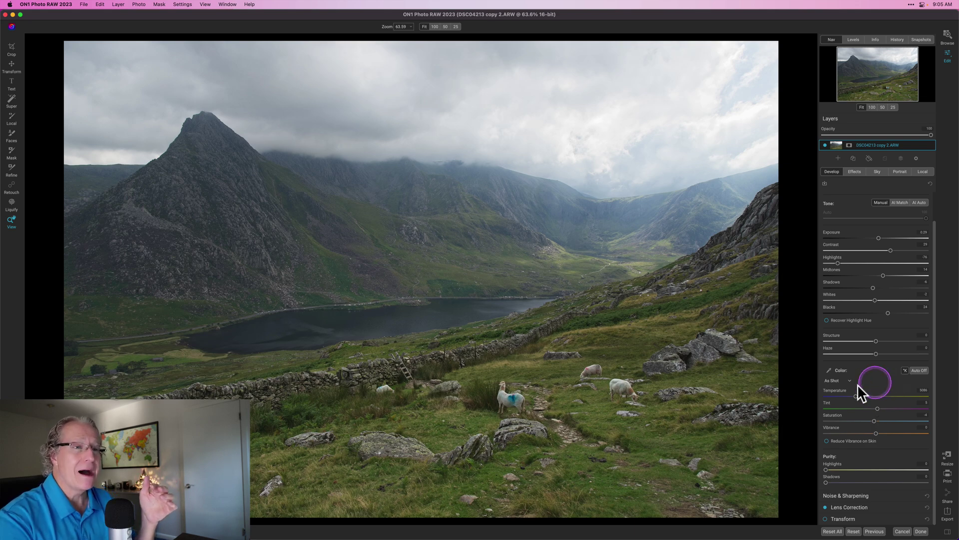
click(833, 382)
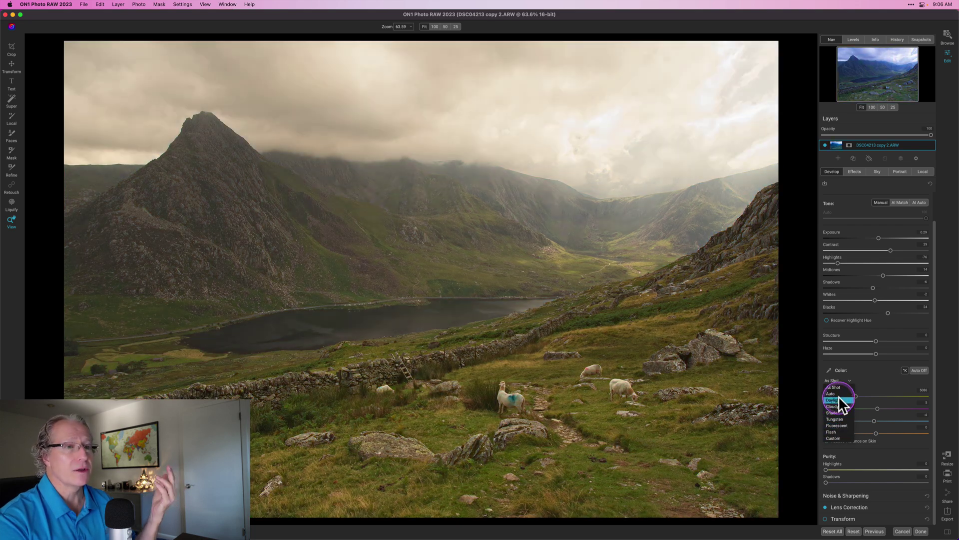
click(839, 387)
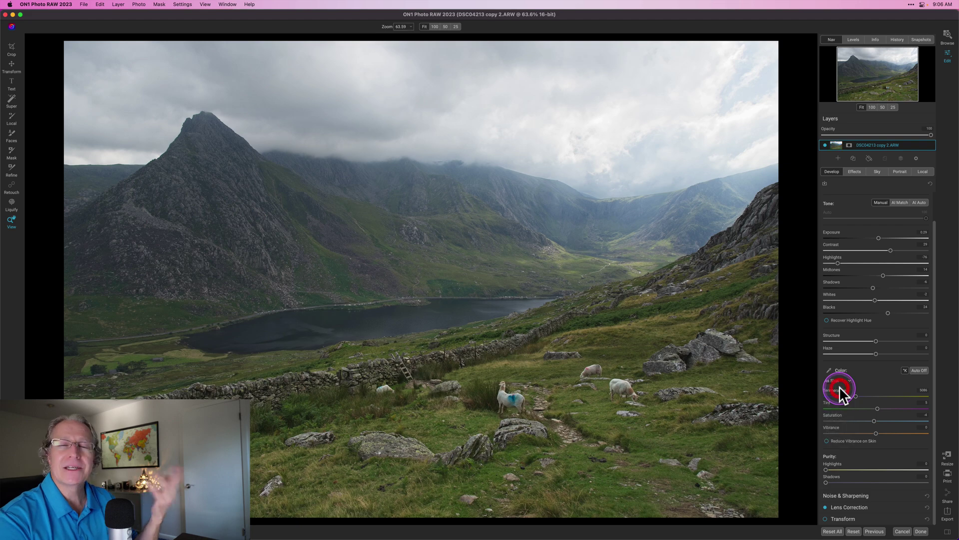
Try the Auto color adjustment, turn it back off, and manually cool the Temperature slightly and raise the Vibrance slightly.
click(919, 370)
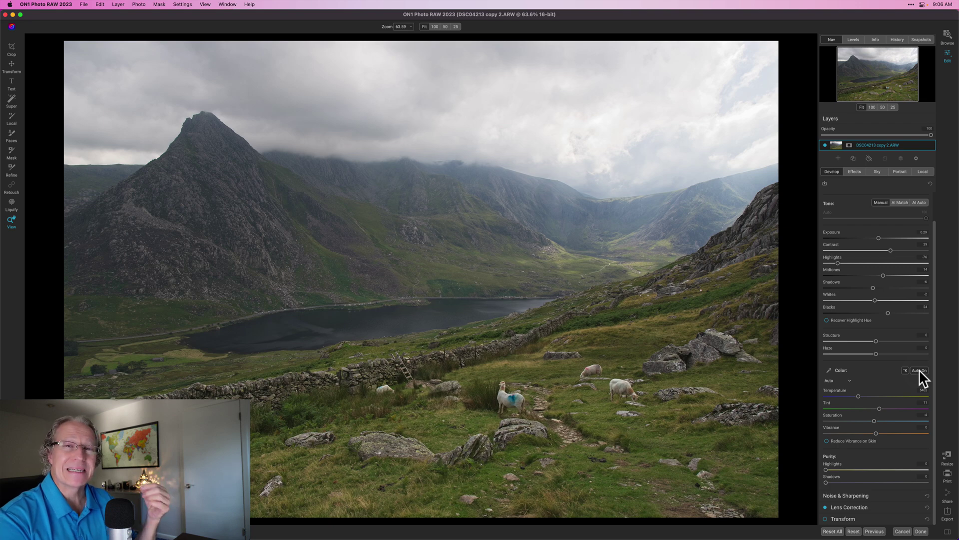
click(919, 370)
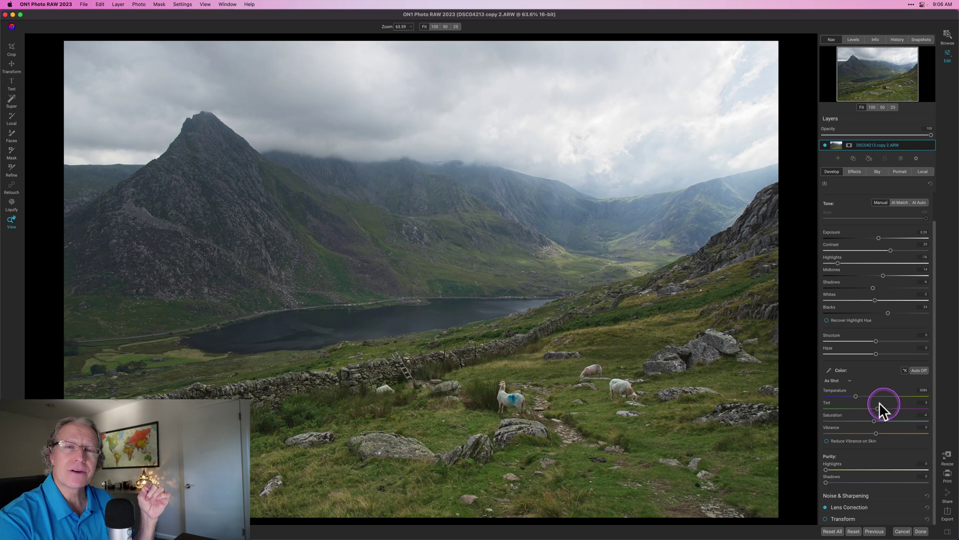
click(920, 370)
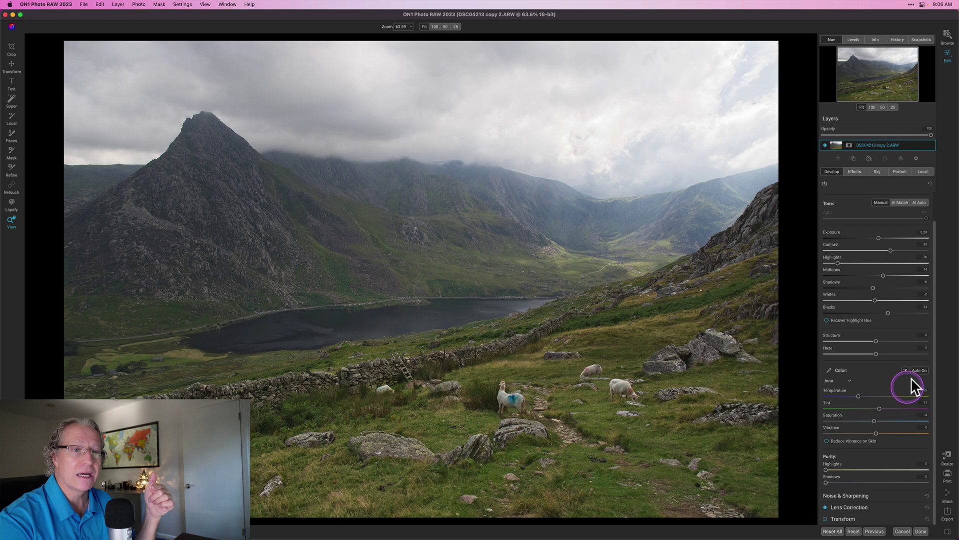
click(918, 371)
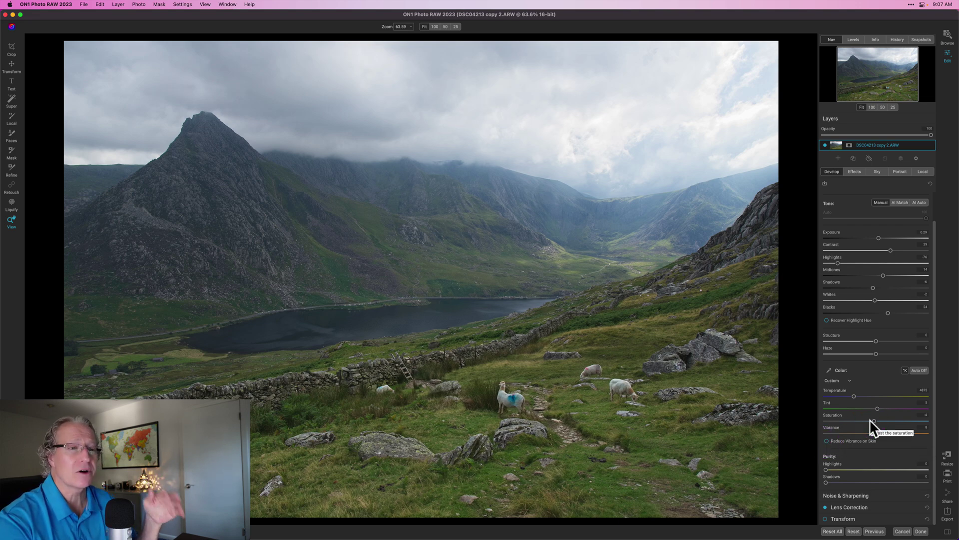
scroll(870, 419, up, 3)
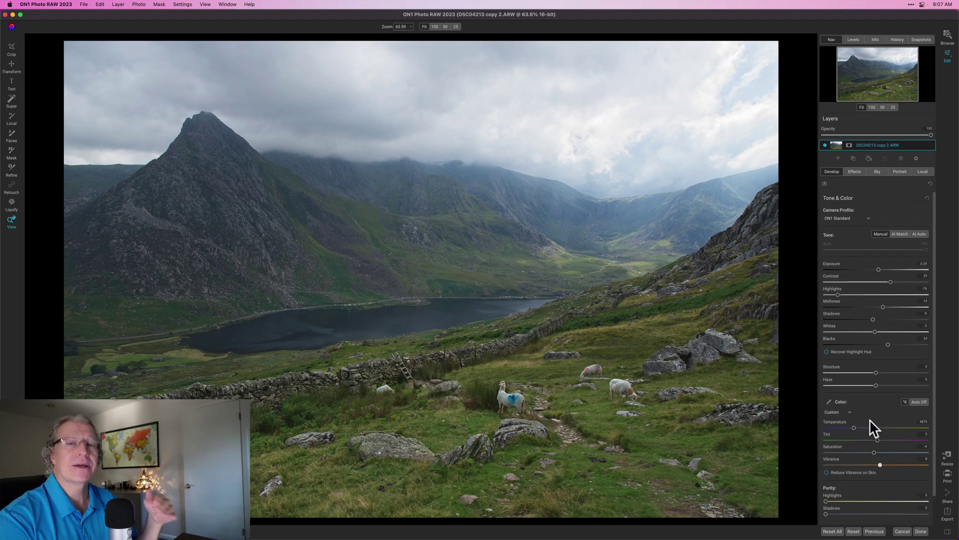
Collapse the Tone & Color settings and compare the developed photo with the preview off and on.
click(859, 310)
click(858, 198)
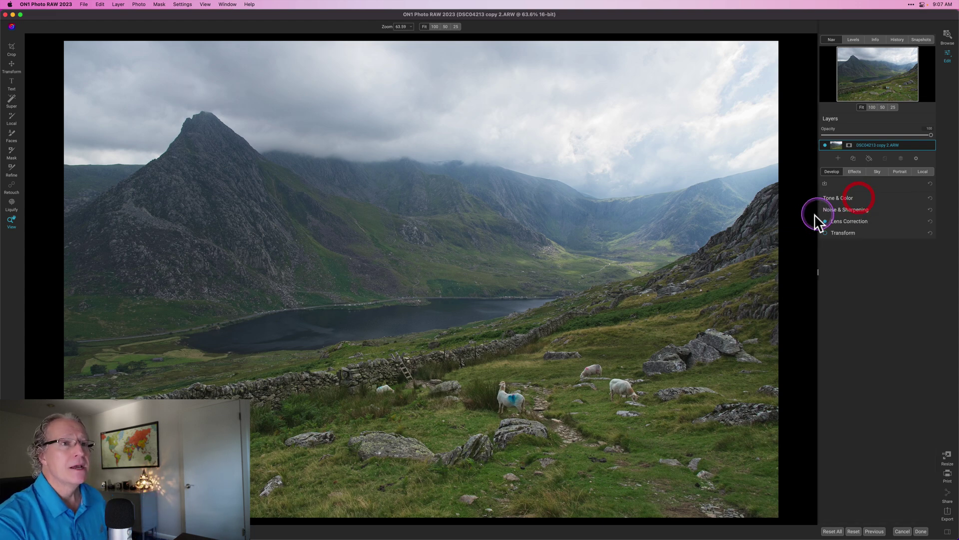
key(backslash)
key(backslash)
key(backslash)
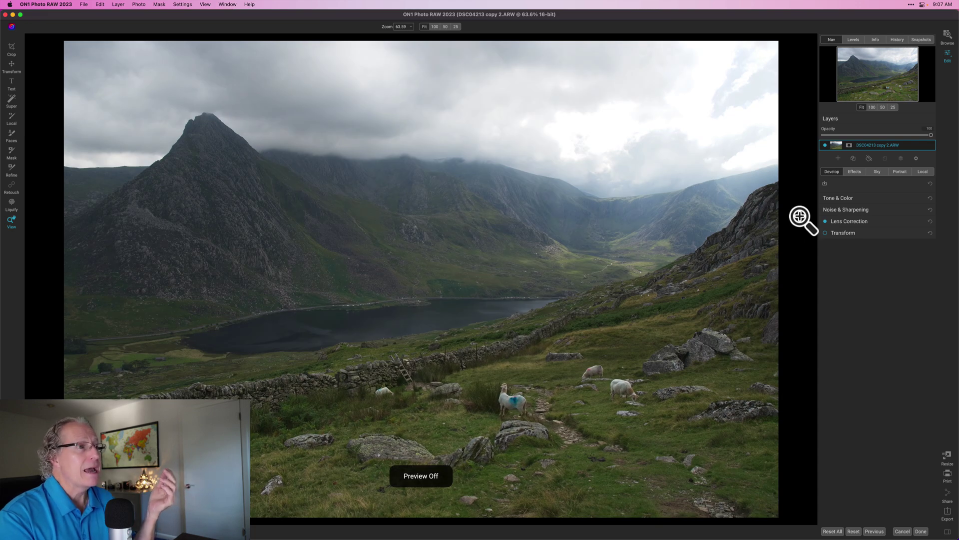
key(backslash)
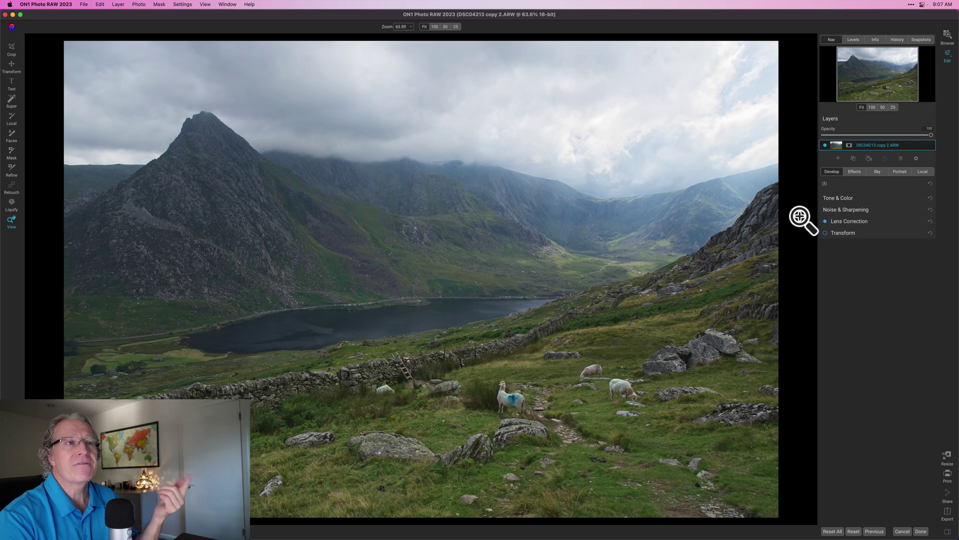
Look at the list of available Effects filters and close it without adding one.
click(857, 170)
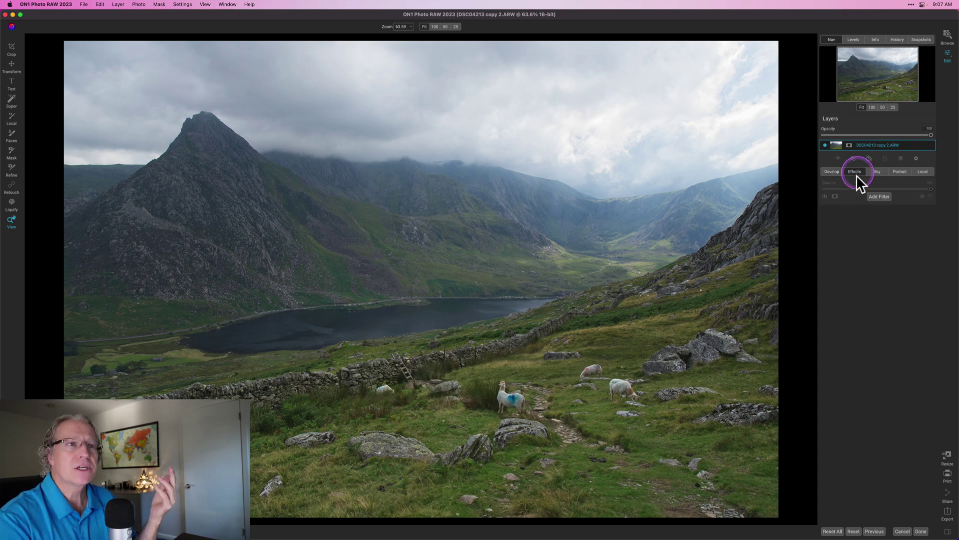
click(878, 196)
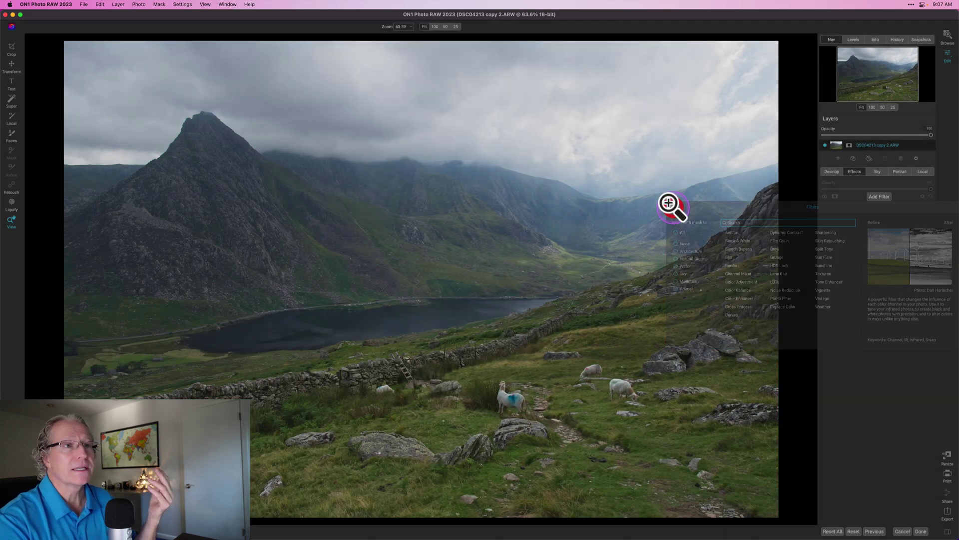
click(669, 205)
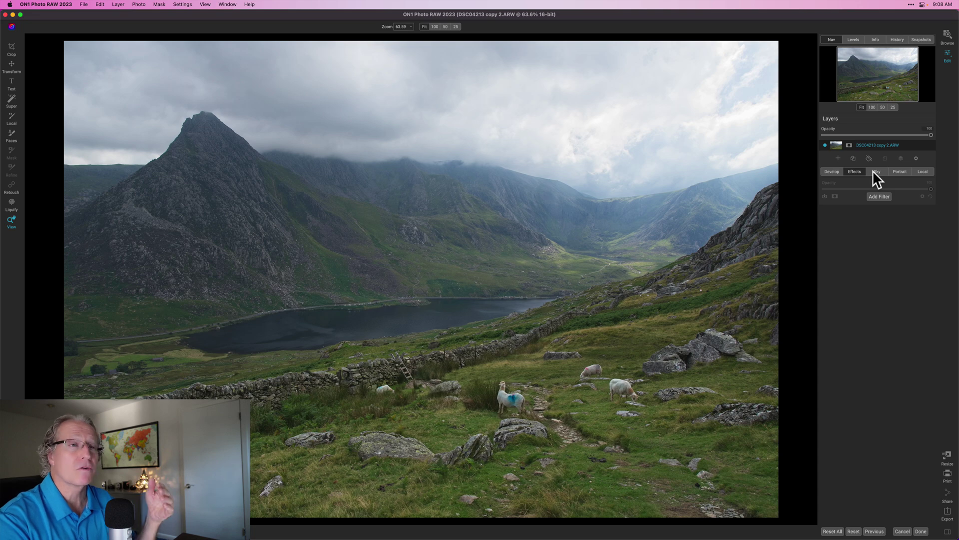
Compare the tone and color controls of a Local adjustment with the Develop Tone & Color settings, and return to Develop.
click(922, 174)
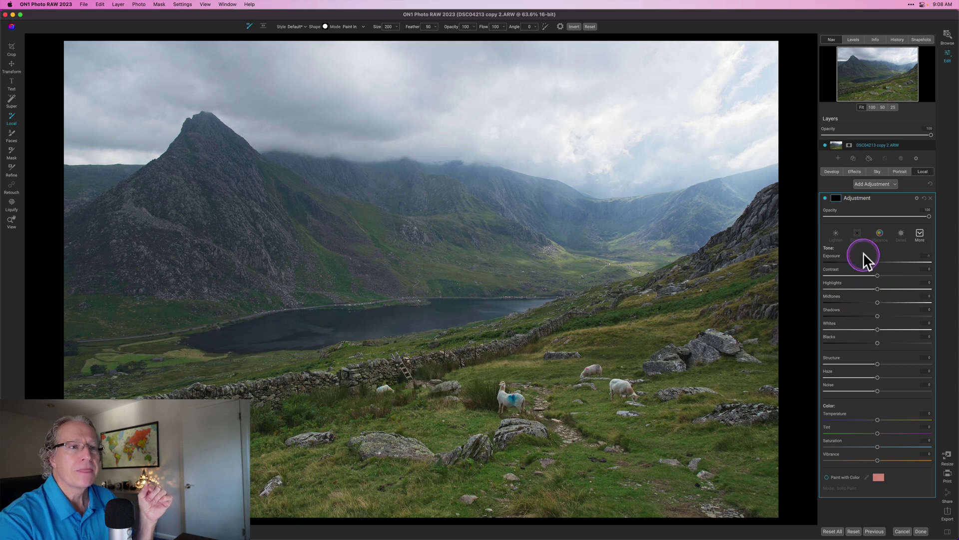
click(833, 171)
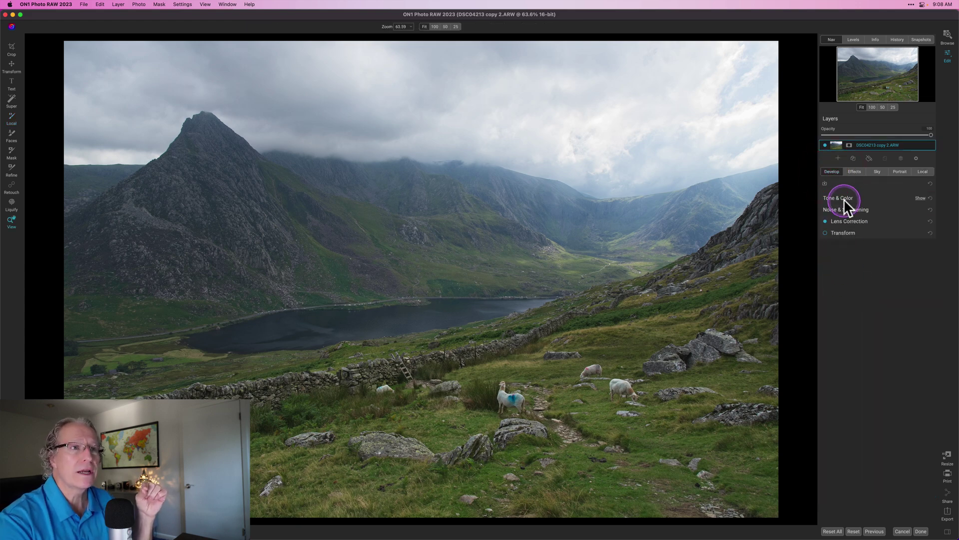
click(844, 199)
scroll(842, 295, down, 3)
scroll(841, 292, down, 2)
scroll(838, 378, up, 3)
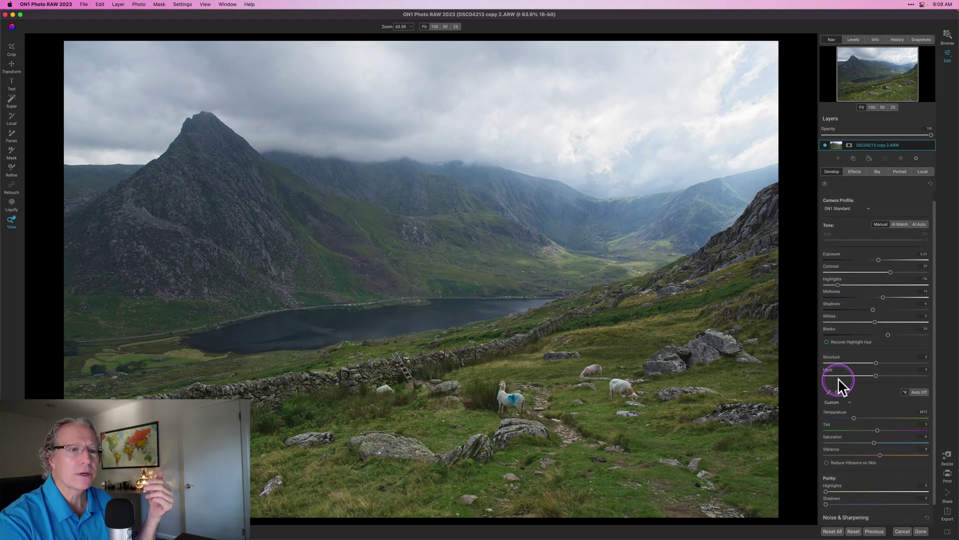
click(923, 171)
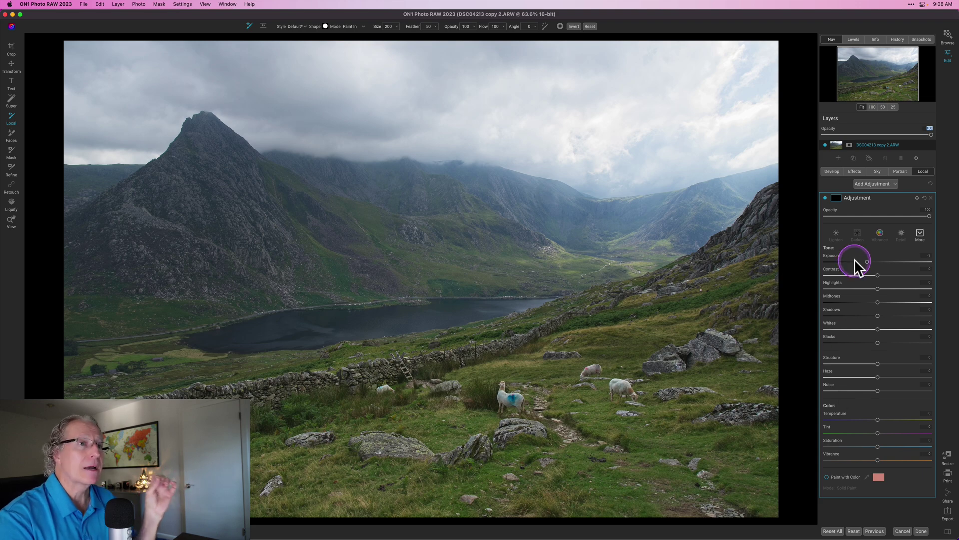
click(831, 170)
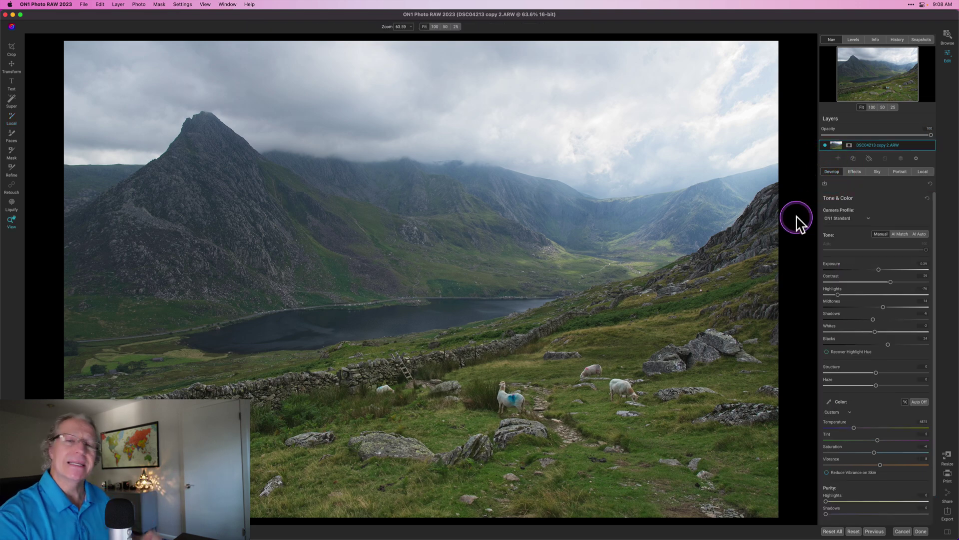